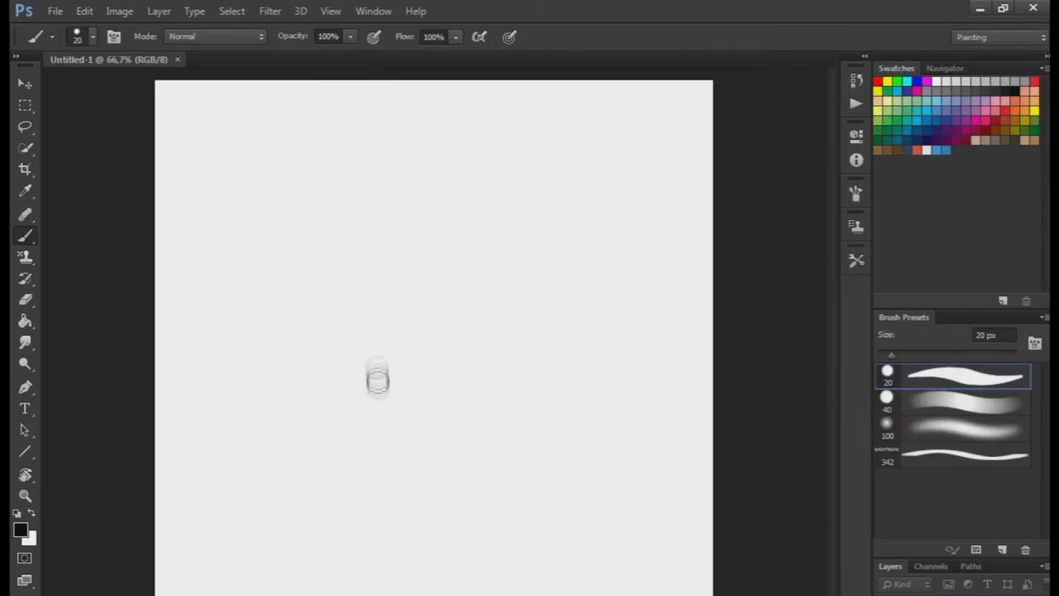
Paint the mid-grey trunk down the canvas centre with roots spreading left and right
{"action": "left_click_drag", "start_coordinate": [359, 455], "coordinate": [322, 152]}
{"action": "left_click_drag", "start_coordinate": [307, 107], "coordinate": [273, 591]}
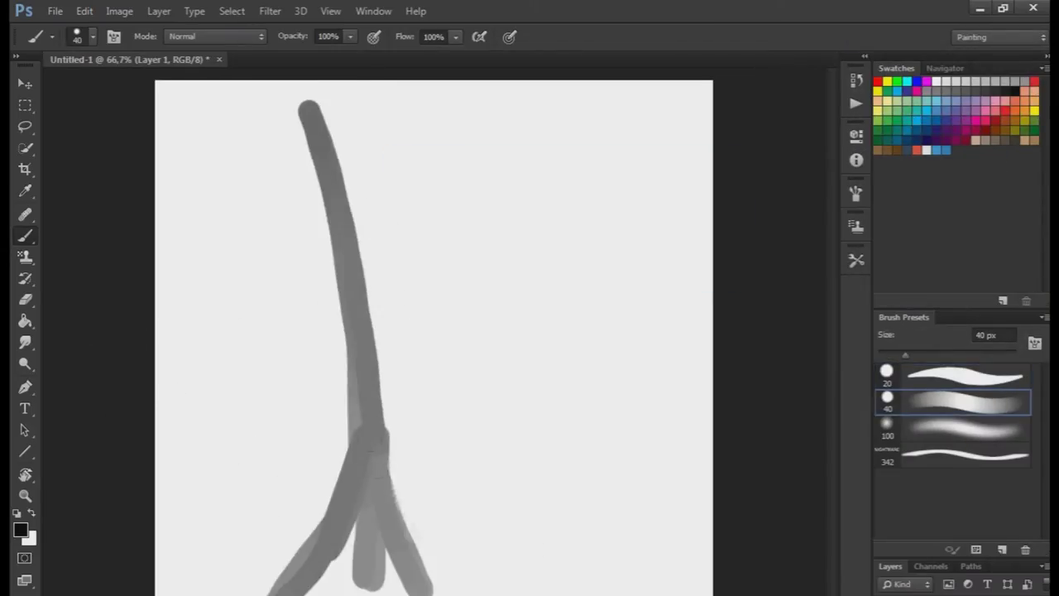
{"action": "left_click_drag", "start_coordinate": [430, 579], "coordinate": [374, 178]}
{"action": "mouse_move", "coordinate": [389, 114]}
{"action": "left_mouse_down"}
{"action": "mouse_move", "coordinate": [546, 591]}
{"action": "mouse_move", "coordinate": [703, 593]}
{"action": "left_mouse_up"}
{"action": "left_click_drag", "start_coordinate": [240, 587], "coordinate": [302, 87]}
{"action": "left_click_drag", "start_coordinate": [389, 83], "coordinate": [446, 538]}
{"action": "left_click_drag", "start_coordinate": [430, 83], "coordinate": [551, 563]}
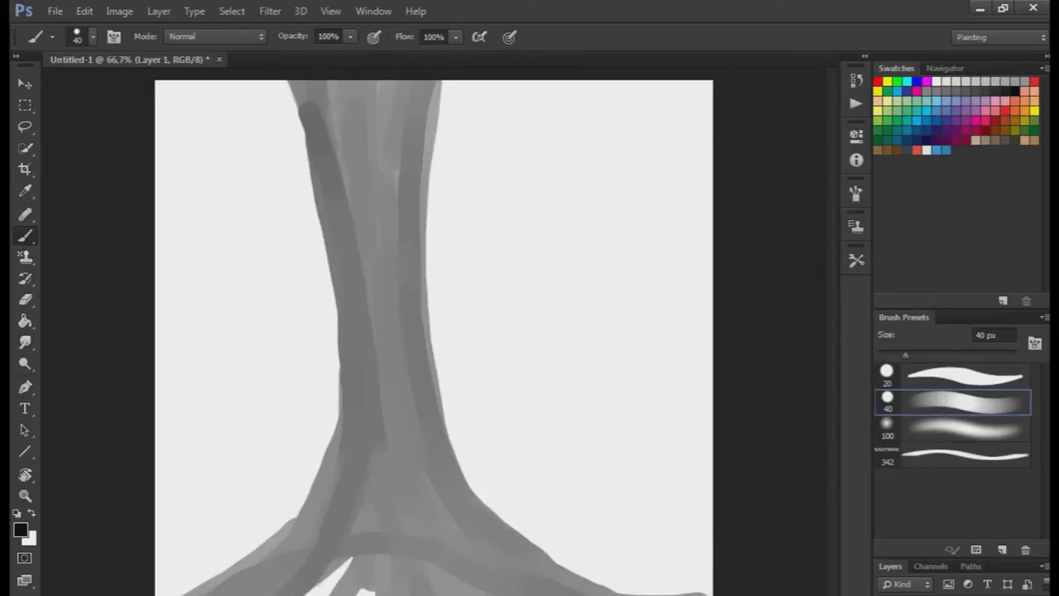
{"action": "left_click_drag", "start_coordinate": [313, 480], "coordinate": [157, 569]}
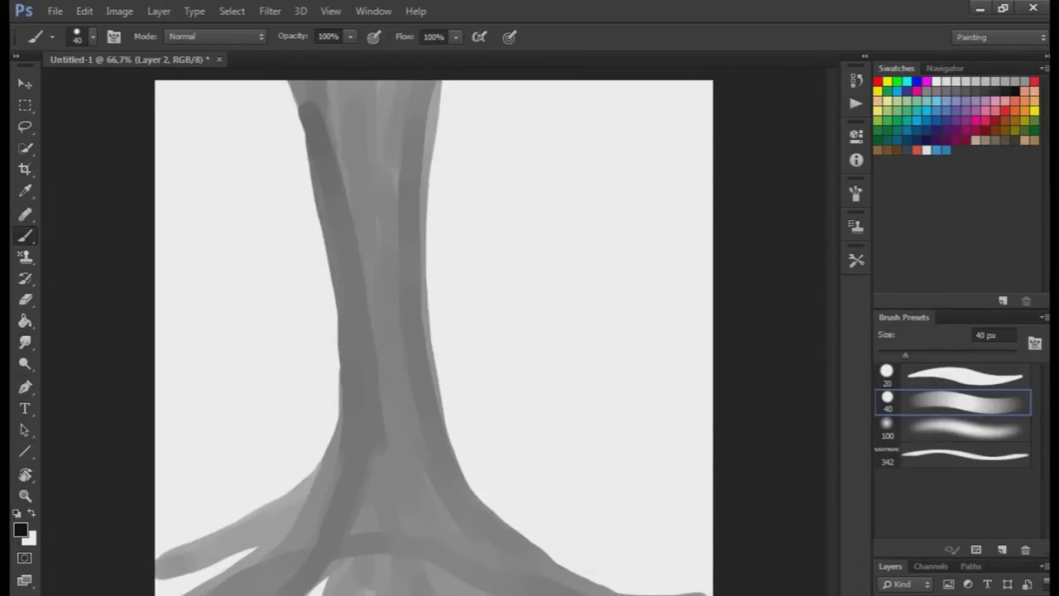
Enlarge the brush to 58 px and fill the trunk and roots evenly in mid-grey
{"action": "key", "text": "ctrl+shift+alt+n"}
{"action": "right_click", "coordinate": [407, 439]}
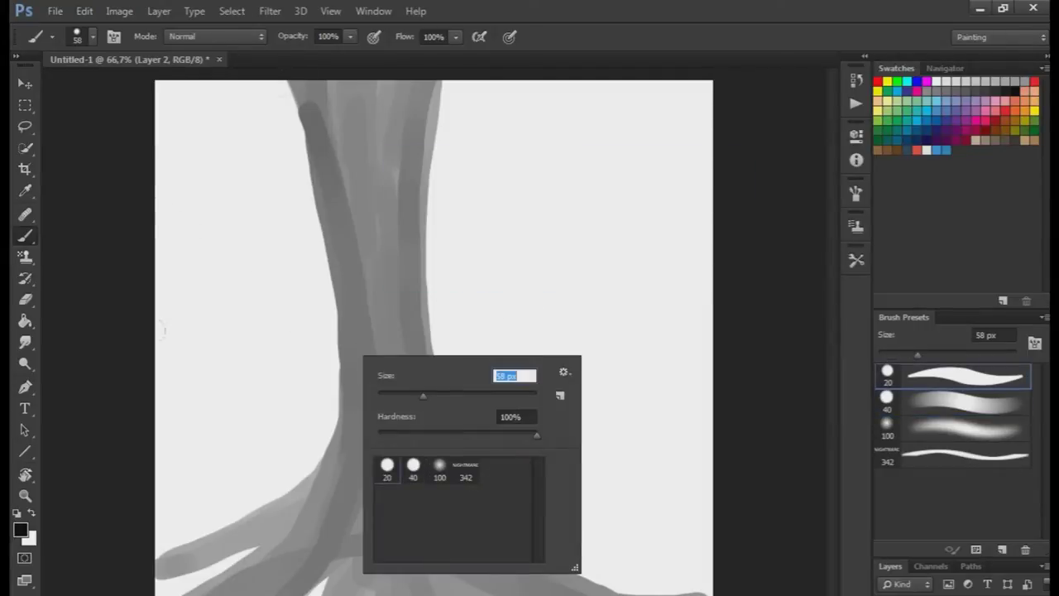
{"action": "key", "text": "Return"}
{"action": "left_click_drag", "start_coordinate": [318, 465], "coordinate": [159, 549]}
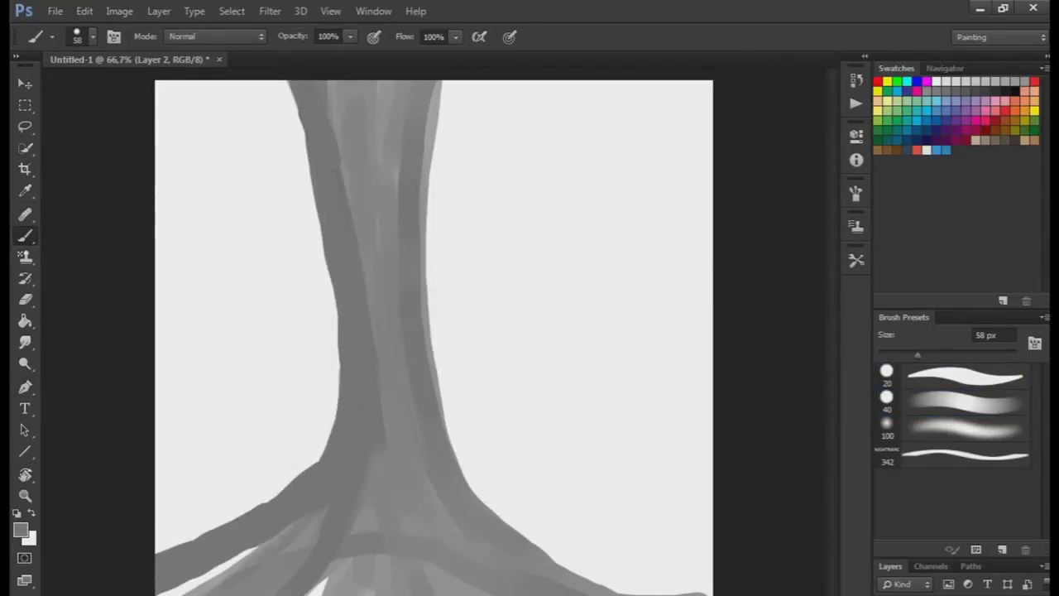
{"action": "left_click_drag", "start_coordinate": [323, 513], "coordinate": [182, 589]}
{"action": "mouse_move", "coordinate": [442, 83]}
{"action": "left_mouse_down"}
{"action": "mouse_move", "coordinate": [377, 480]}
{"action": "mouse_move", "coordinate": [711, 579]}
{"action": "left_mouse_up"}
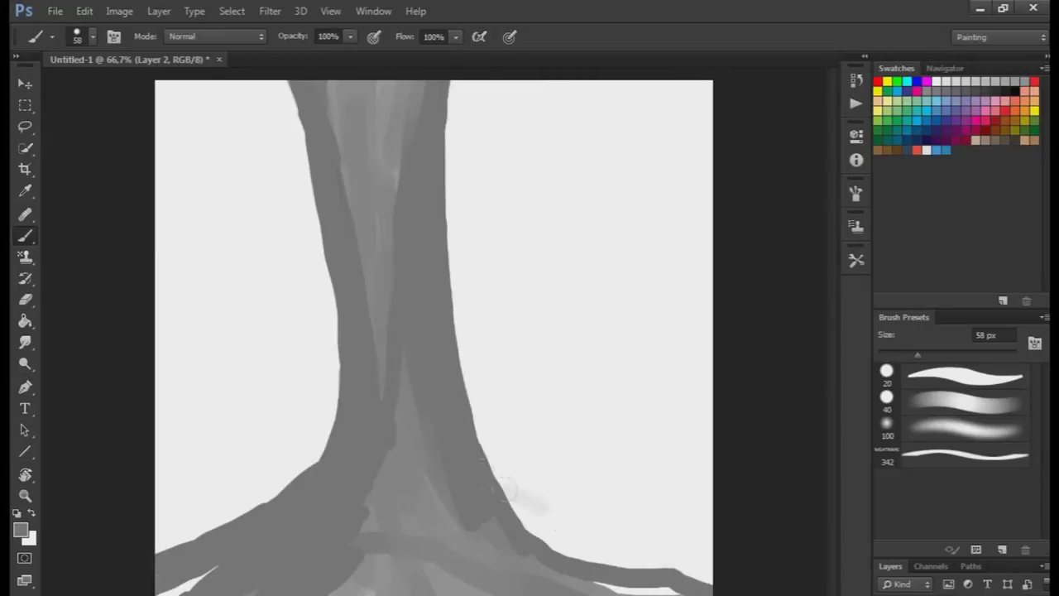
{"action": "left_click_drag", "start_coordinate": [496, 484], "coordinate": [704, 571]}
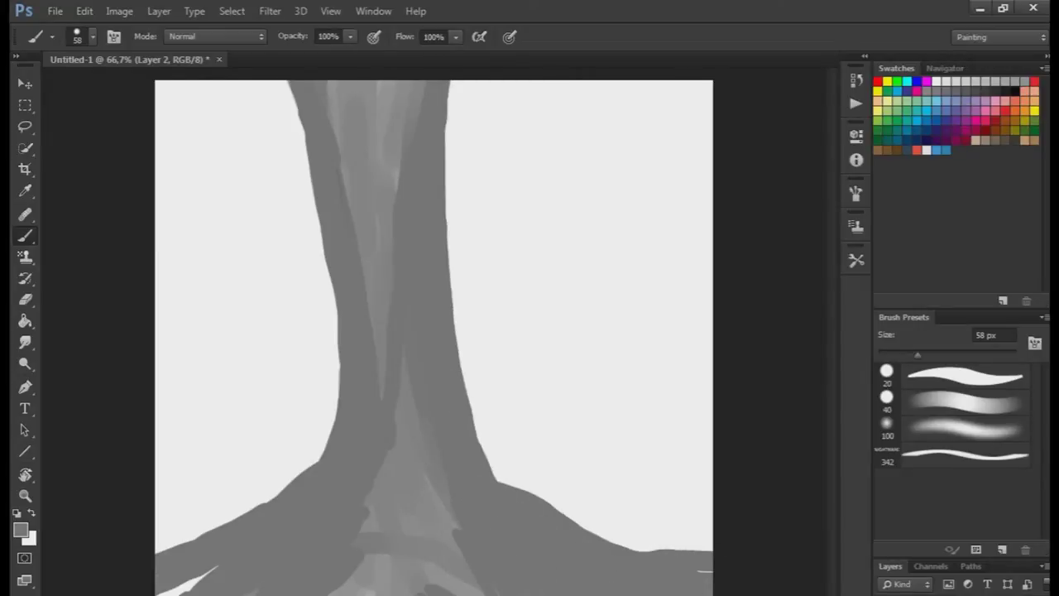
{"action": "mouse_move", "coordinate": [381, 589]}
{"action": "left_mouse_down"}
{"action": "mouse_move", "coordinate": [405, 451]}
{"action": "mouse_move", "coordinate": [373, 173]}
{"action": "mouse_move", "coordinate": [384, 80]}
{"action": "left_mouse_up"}
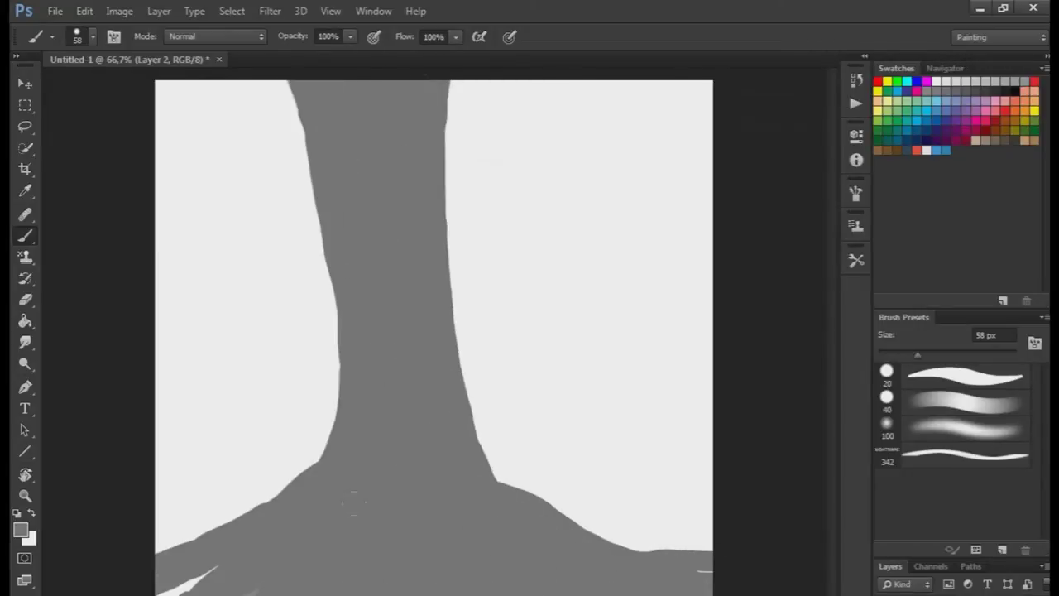
{"action": "key", "text": "ctrl+shift+n"}
On a new layer, paint a branching tree with finger-like roots right of the trunk
{"action": "key", "text": "Return"}
{"action": "left_click_drag", "start_coordinate": [550, 372], "coordinate": [571, 79]}
{"action": "left_click_drag", "start_coordinate": [589, 368], "coordinate": [579, 80]}
{"action": "mouse_move", "coordinate": [548, 222]}
{"action": "left_mouse_down"}
{"action": "mouse_move", "coordinate": [490, 80]}
{"action": "mouse_move", "coordinate": [553, 221]}
{"action": "left_mouse_up"}
{"action": "mouse_move", "coordinate": [563, 323]}
{"action": "left_mouse_down"}
{"action": "mouse_move", "coordinate": [488, 438]}
{"action": "mouse_move", "coordinate": [699, 439]}
{"action": "left_mouse_up"}
{"action": "left_click_drag", "start_coordinate": [646, 87], "coordinate": [595, 281]}
{"action": "left_click_drag", "start_coordinate": [595, 373], "coordinate": [550, 467]}
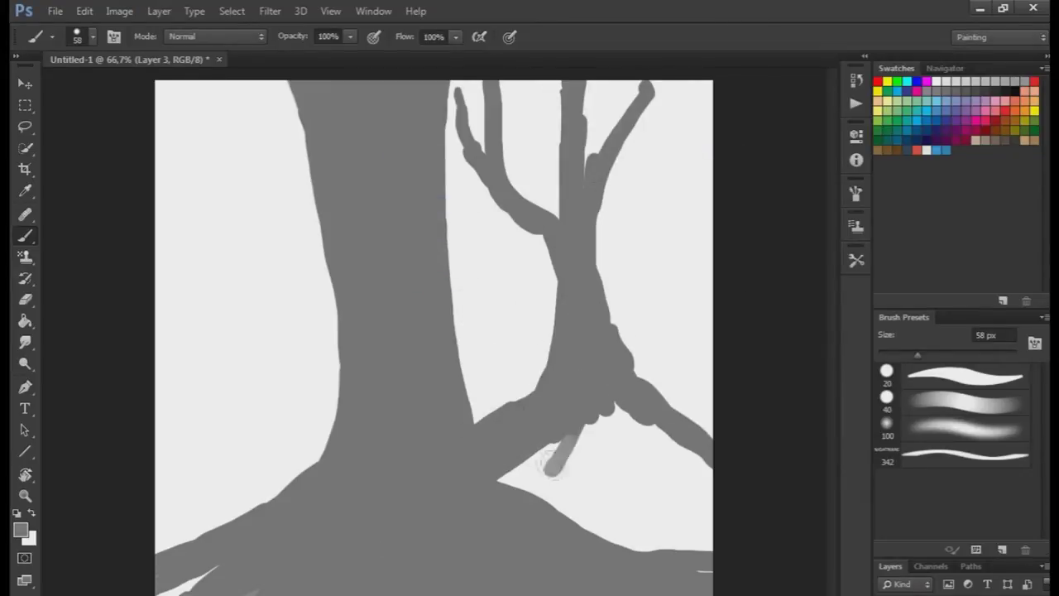
{"action": "left_click_drag", "start_coordinate": [612, 397], "coordinate": [670, 523]}
On another new layer, paint the left background tree's trunk, branches and roots
{"action": "key", "text": "ctrl+shift+n"}
{"action": "key", "text": "Return"}
{"action": "left_click_drag", "start_coordinate": [240, 99], "coordinate": [211, 302]}
{"action": "left_click_drag", "start_coordinate": [223, 249], "coordinate": [165, 306]}
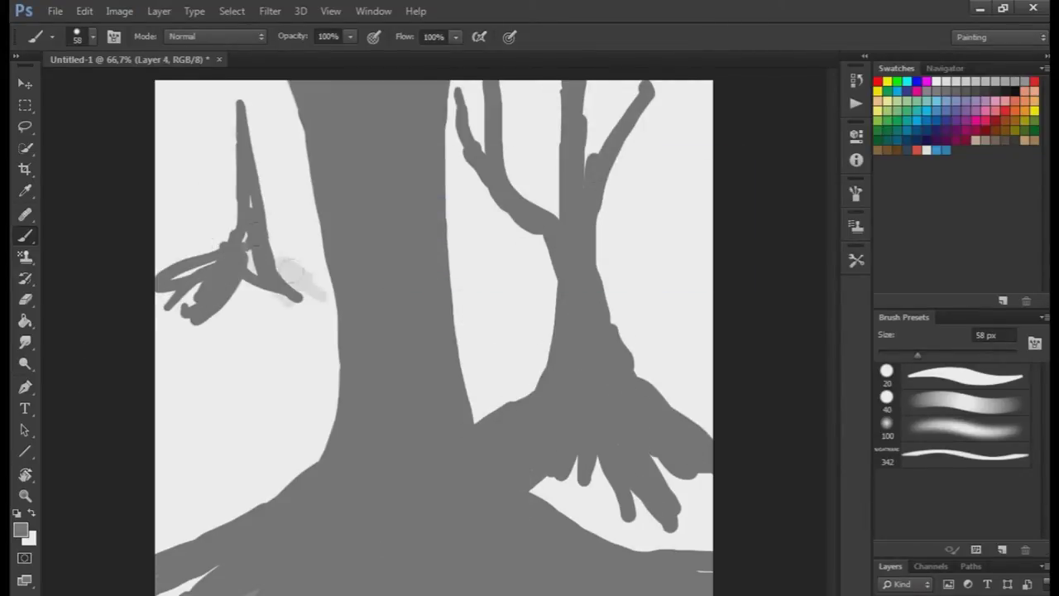
{"action": "left_click_drag", "start_coordinate": [236, 190], "coordinate": [157, 133]}
{"action": "mouse_move", "coordinate": [248, 282]}
{"action": "left_mouse_down"}
{"action": "mouse_move", "coordinate": [267, 337]}
{"action": "mouse_move", "coordinate": [195, 356]}
{"action": "left_mouse_up"}
{"action": "left_click_drag", "start_coordinate": [273, 256], "coordinate": [331, 289]}
{"action": "left_click_drag", "start_coordinate": [509, 265], "coordinate": [550, 83]}
Add thin crown branches and leaf clumps to the right tree at the canvas edge
{"action": "mouse_move", "coordinate": [529, 190]}
{"action": "left_mouse_down"}
{"action": "mouse_move", "coordinate": [472, 104]}
{"action": "mouse_move", "coordinate": [613, 83]}
{"action": "left_mouse_up"}
{"action": "left_click_drag", "start_coordinate": [579, 149], "coordinate": [496, 234]}
{"action": "left_click_drag", "start_coordinate": [701, 91], "coordinate": [680, 248]}
{"action": "left_click_drag", "start_coordinate": [616, 203], "coordinate": [678, 215]}
{"action": "left_click_drag", "start_coordinate": [633, 273], "coordinate": [703, 285]}
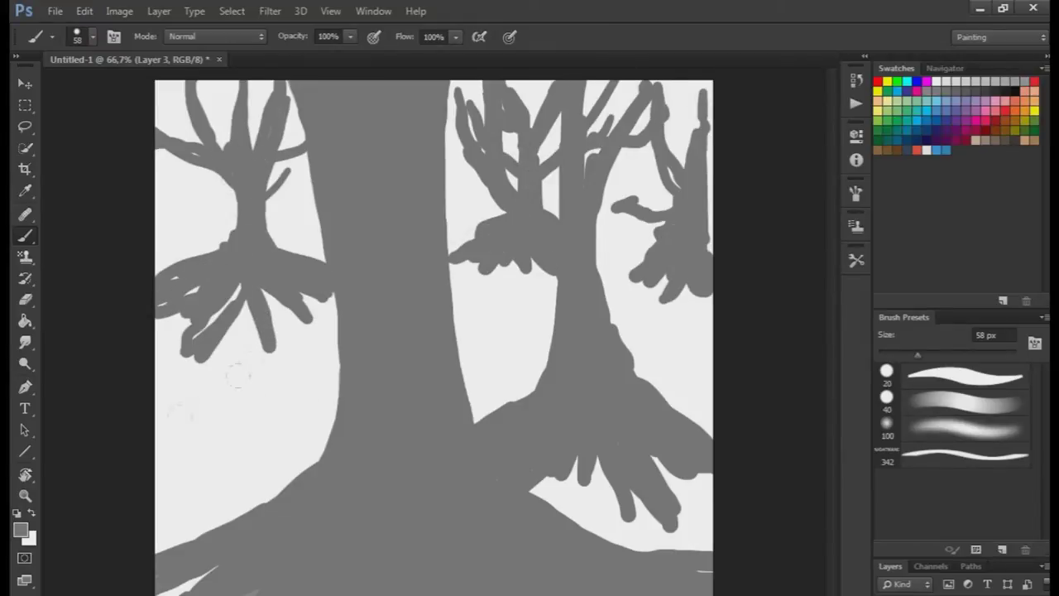
Add a crossing branch, extra roots and a top extension to the left tree
{"action": "left_click_drag", "start_coordinate": [165, 153], "coordinate": [235, 248]}
{"action": "left_click_drag", "start_coordinate": [236, 306], "coordinate": [327, 422]}
{"action": "left_click_drag", "start_coordinate": [244, 418], "coordinate": [182, 451]}
{"action": "left_click_drag", "start_coordinate": [300, 124], "coordinate": [266, 224]}
{"action": "left_click_drag", "start_coordinate": [268, 240], "coordinate": [322, 242]}
{"action": "left_click_drag", "start_coordinate": [209, 81], "coordinate": [199, 110]}
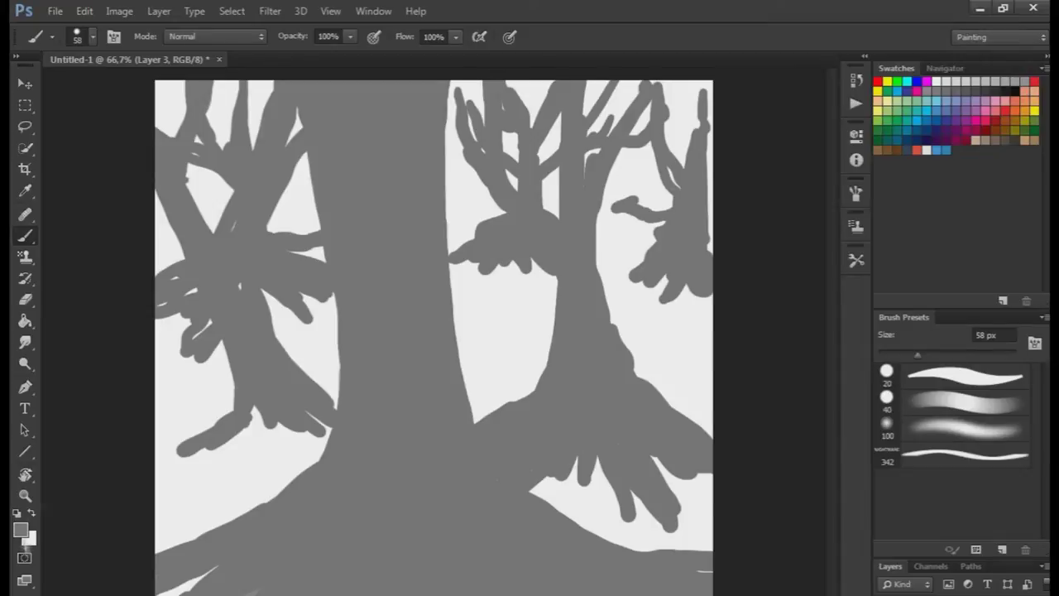
Set the foreground colour to blue-grey and repaint the left tree with it
{"action": "left_click", "coordinate": [20, 530]}
{"action": "left_click", "coordinate": [202, 345]}
{"action": "left_click", "coordinate": [548, 274]}
{"action": "left_click_drag", "start_coordinate": [240, 290], "coordinate": [331, 422]}
{"action": "left_click_drag", "start_coordinate": [339, 220], "coordinate": [277, 244]}
{"action": "left_click_drag", "start_coordinate": [322, 116], "coordinate": [174, 199]}
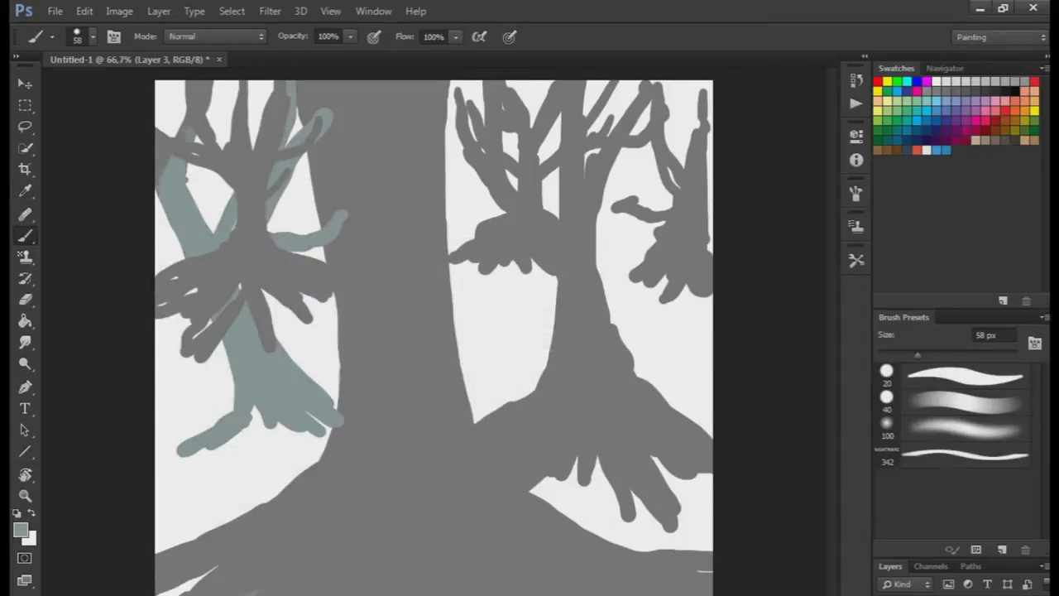
Repaint the right tree's branches, trunk and roots blue-grey, then finish the left tree
{"action": "left_click_drag", "start_coordinate": [165, 153], "coordinate": [178, 203]}
{"action": "left_click_drag", "start_coordinate": [463, 104], "coordinate": [513, 203]}
{"action": "left_click_drag", "start_coordinate": [575, 83], "coordinate": [579, 373]}
{"action": "left_click_drag", "start_coordinate": [646, 83], "coordinate": [596, 154]}
{"action": "left_click_drag", "start_coordinate": [579, 356], "coordinate": [451, 451]}
{"action": "left_click_drag", "start_coordinate": [612, 397], "coordinate": [704, 451]}
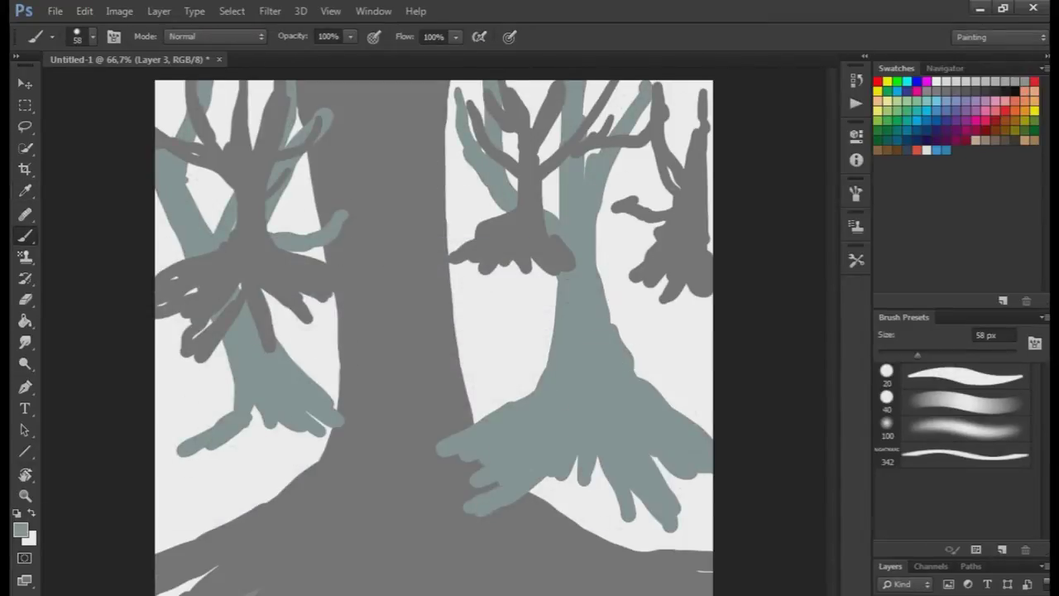
{"action": "left_click_drag", "start_coordinate": [248, 91], "coordinate": [207, 347]}
Pick a lighter painting colour and add lighter strokes to the left tree
{"action": "left_click", "coordinate": [20, 530]}
{"action": "left_click", "coordinate": [548, 276]}
{"action": "left_click_drag", "start_coordinate": [273, 91], "coordinate": [191, 182]}
{"action": "left_click_drag", "start_coordinate": [323, 257], "coordinate": [165, 348]}
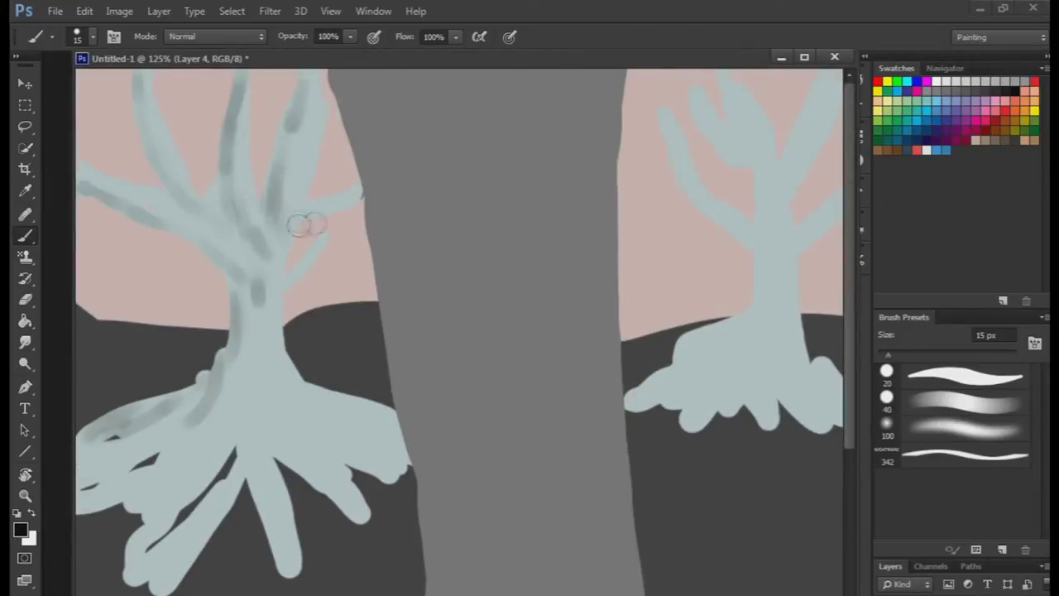
Shade the left tree's trunk and roots with darker strokes
{"action": "mouse_move", "coordinate": [298, 223]}
{"action": "left_mouse_down"}
{"action": "mouse_move", "coordinate": [248, 383]}
{"action": "mouse_move", "coordinate": [82, 496]}
{"action": "left_mouse_up"}
{"action": "left_click_drag", "start_coordinate": [240, 439], "coordinate": [133, 575]}
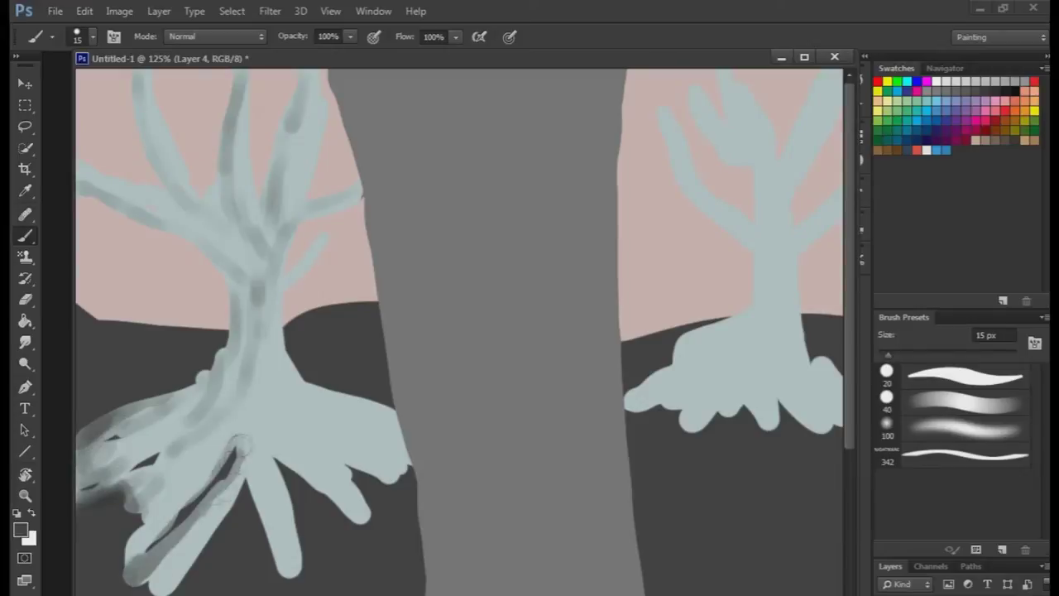
{"action": "left_click_drag", "start_coordinate": [228, 365], "coordinate": [153, 530]}
{"action": "left_click_drag", "start_coordinate": [249, 464], "coordinate": [289, 571]}
{"action": "left_click_drag", "start_coordinate": [339, 347], "coordinate": [273, 562]}
{"action": "left_click_drag", "start_coordinate": [314, 406], "coordinate": [405, 480]}
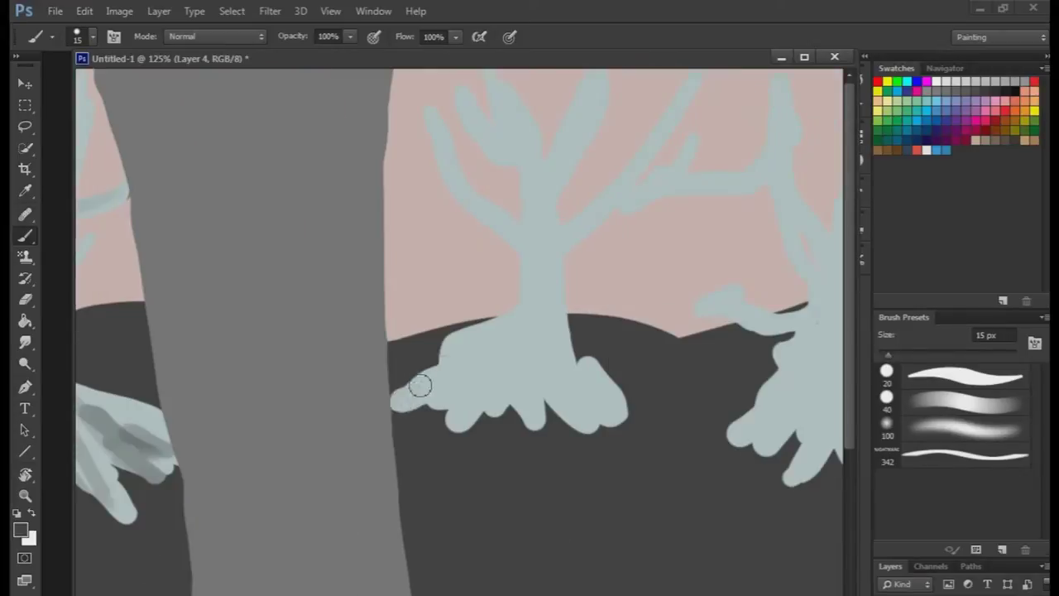
Shade the right background tree's trunk, branches and roots darker
{"action": "left_click_drag", "start_coordinate": [521, 318], "coordinate": [397, 406]}
{"action": "left_click_drag", "start_coordinate": [430, 128], "coordinate": [530, 355]}
{"action": "left_click_drag", "start_coordinate": [596, 75], "coordinate": [530, 248]}
{"action": "mouse_move", "coordinate": [695, 75]}
{"action": "left_mouse_down"}
{"action": "mouse_move", "coordinate": [550, 335]}
{"action": "mouse_move", "coordinate": [414, 410]}
{"action": "left_mouse_up"}
{"action": "left_click_drag", "start_coordinate": [762, 149], "coordinate": [712, 302]}
{"action": "left_click_drag", "start_coordinate": [744, 79], "coordinate": [612, 240]}
{"action": "left_click_drag", "start_coordinate": [827, 115], "coordinate": [711, 331]}
{"action": "left_click_drag", "start_coordinate": [831, 265], "coordinate": [753, 468]}
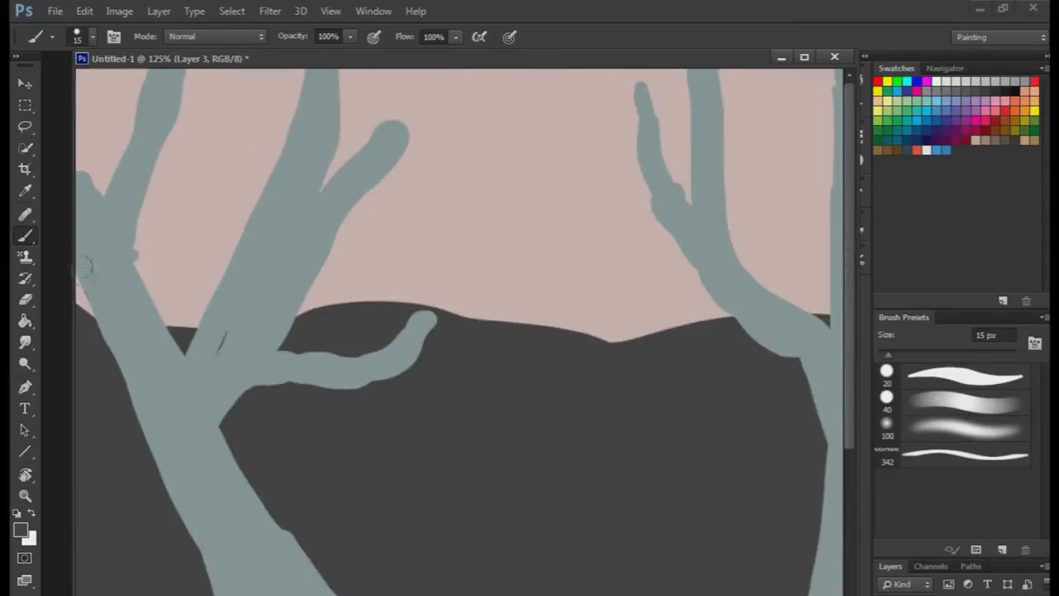
Darken the left tree's trunks, branches and horizontal root
{"action": "left_click_drag", "start_coordinate": [83, 261], "coordinate": [248, 579]}
{"action": "left_click_drag", "start_coordinate": [198, 356], "coordinate": [310, 75]}
{"action": "left_click_drag", "start_coordinate": [137, 144], "coordinate": [130, 178]}
{"action": "left_click_drag", "start_coordinate": [162, 75], "coordinate": [111, 198]}
{"action": "left_click_drag", "start_coordinate": [141, 326], "coordinate": [293, 591]}
{"action": "left_click_drag", "start_coordinate": [389, 133], "coordinate": [231, 389]}
{"action": "left_click_drag", "start_coordinate": [364, 356], "coordinate": [248, 381]}
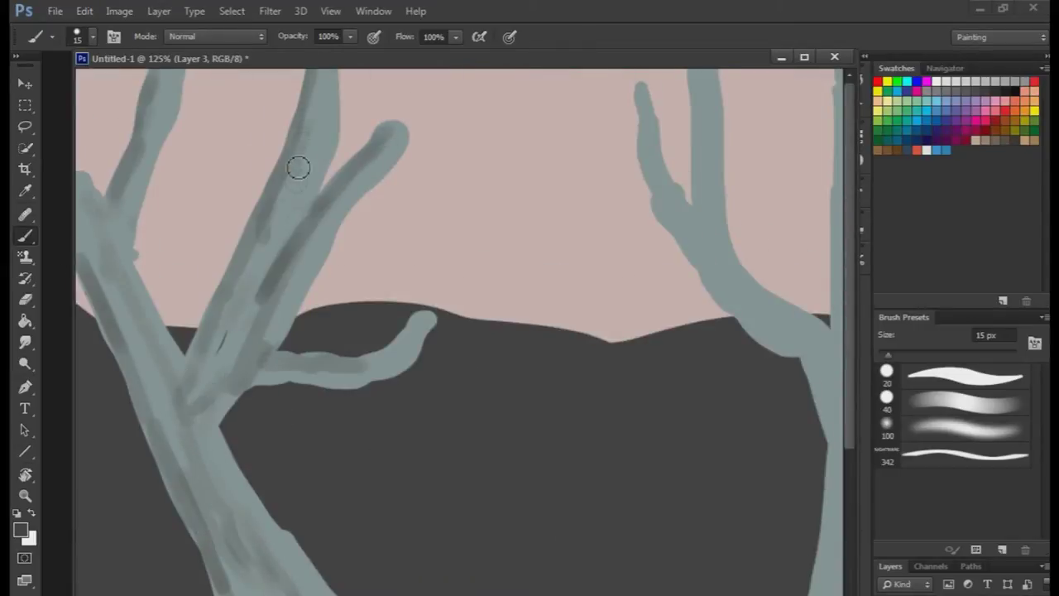
{"action": "left_click_drag", "start_coordinate": [319, 74], "coordinate": [198, 463]}
{"action": "left_click_drag", "start_coordinate": [116, 323], "coordinate": [153, 418]}
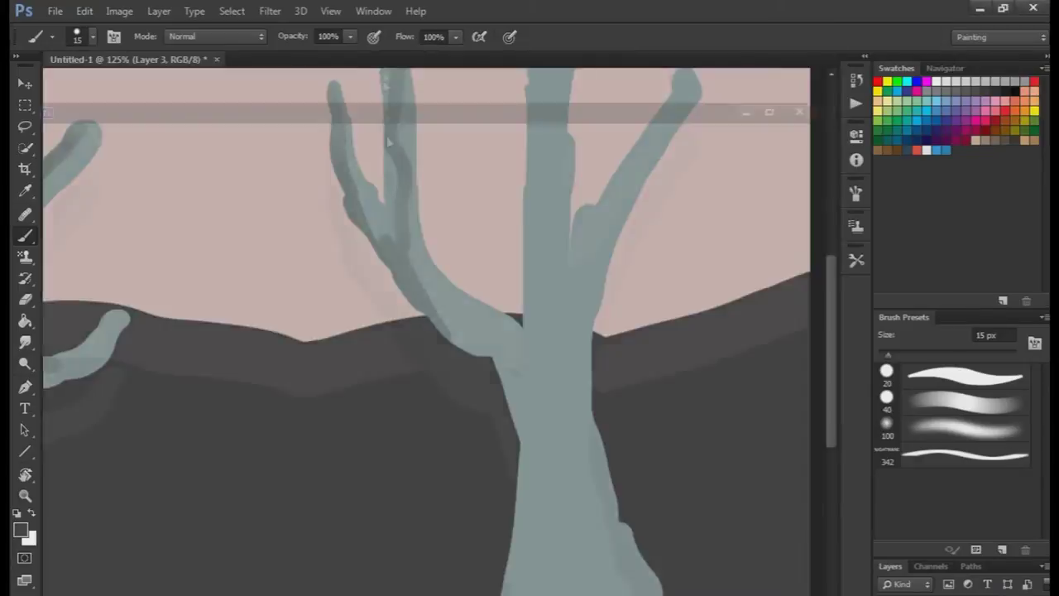
Dock the floating document window and darken the tree trunk's left edge
{"action": "left_click_drag", "start_coordinate": [165, 58], "coordinate": [166, 62]}
{"action": "mouse_move", "coordinate": [538, 141]}
{"action": "left_mouse_down"}
{"action": "mouse_move", "coordinate": [537, 326]}
{"action": "mouse_move", "coordinate": [538, 46]}
{"action": "left_mouse_up"}
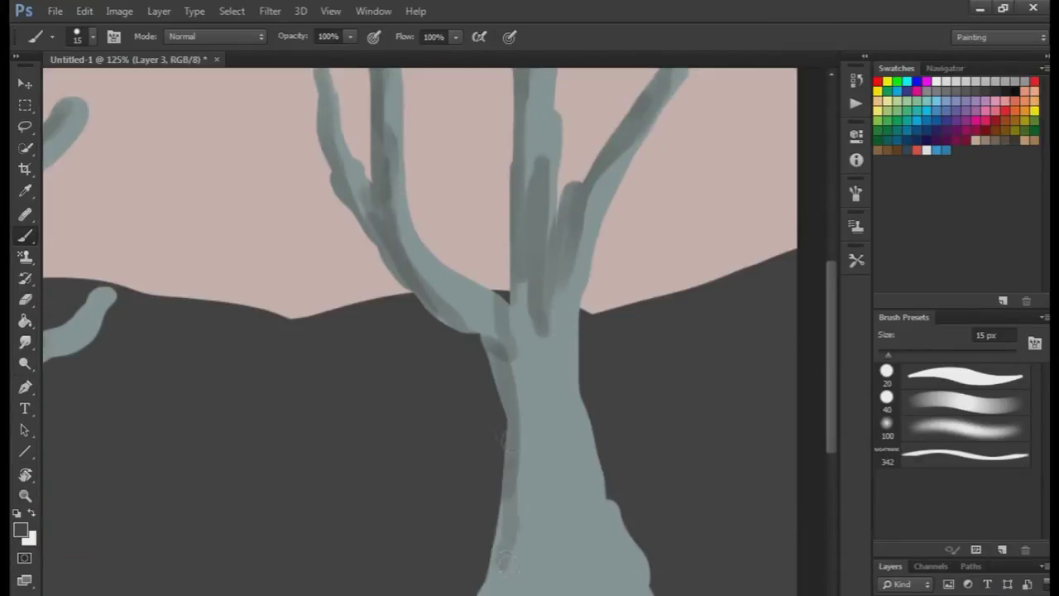
{"action": "left_click_drag", "start_coordinate": [530, 331], "coordinate": [587, 177]}
{"action": "left_click_drag", "start_coordinate": [521, 493], "coordinate": [339, 579]}
{"action": "left_click_drag", "start_coordinate": [612, 339], "coordinate": [496, 513]}
{"action": "left_click_drag", "start_coordinate": [621, 198], "coordinate": [571, 489]}
{"action": "mouse_move", "coordinate": [563, 191]}
{"action": "left_mouse_down"}
{"action": "mouse_move", "coordinate": [488, 149]}
{"action": "mouse_move", "coordinate": [571, 343]}
{"action": "left_mouse_up"}
Add darker strokes along the lower part of the tree trunk
{"action": "left_click_drag", "start_coordinate": [662, 374], "coordinate": [637, 579]}
{"action": "left_click_drag", "start_coordinate": [654, 497], "coordinate": [617, 591]}
{"action": "left_click_drag", "start_coordinate": [613, 389], "coordinate": [571, 592]}
{"action": "left_click_drag", "start_coordinate": [852, 536], "coordinate": [645, 536]}
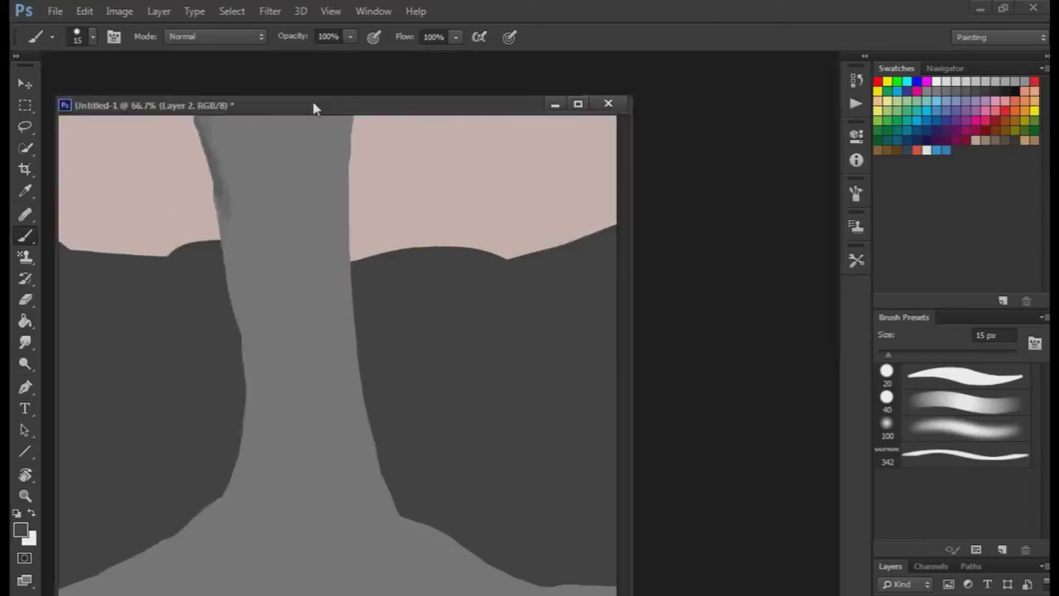
Shade the main trunk's left edge and base, then down the trunk with the soft 40 px brush
{"action": "left_click_drag", "start_coordinate": [347, 314], "coordinate": [339, 455]}
{"action": "left_click_drag", "start_coordinate": [315, 174], "coordinate": [373, 463]}
{"action": "mouse_move", "coordinate": [364, 463]}
{"action": "left_mouse_down"}
{"action": "mouse_move", "coordinate": [200, 566]}
{"action": "mouse_move", "coordinate": [356, 439]}
{"action": "left_mouse_up"}
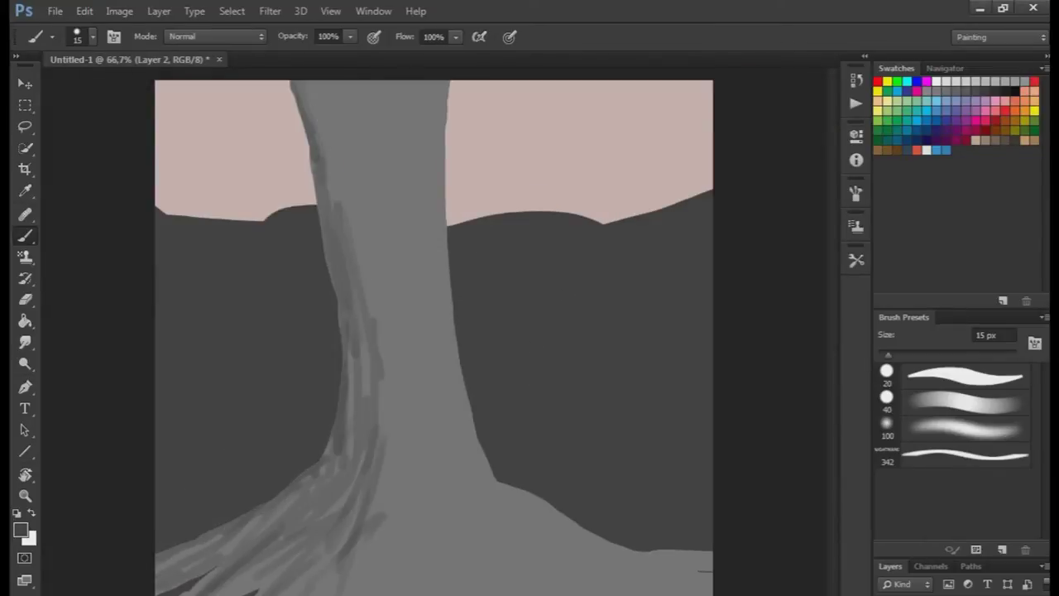
{"action": "left_click", "coordinate": [968, 403]}
{"action": "left_click_drag", "start_coordinate": [315, 124], "coordinate": [355, 579]}
{"action": "left_click_drag", "start_coordinate": [340, 91], "coordinate": [381, 472]}
{"action": "left_click_drag", "start_coordinate": [389, 133], "coordinate": [414, 372]}
{"action": "left_click_drag", "start_coordinate": [426, 91], "coordinate": [435, 562]}
Dab texture across the trunk base and the left and right root areas
{"action": "left_click_drag", "start_coordinate": [331, 460], "coordinate": [182, 571]}
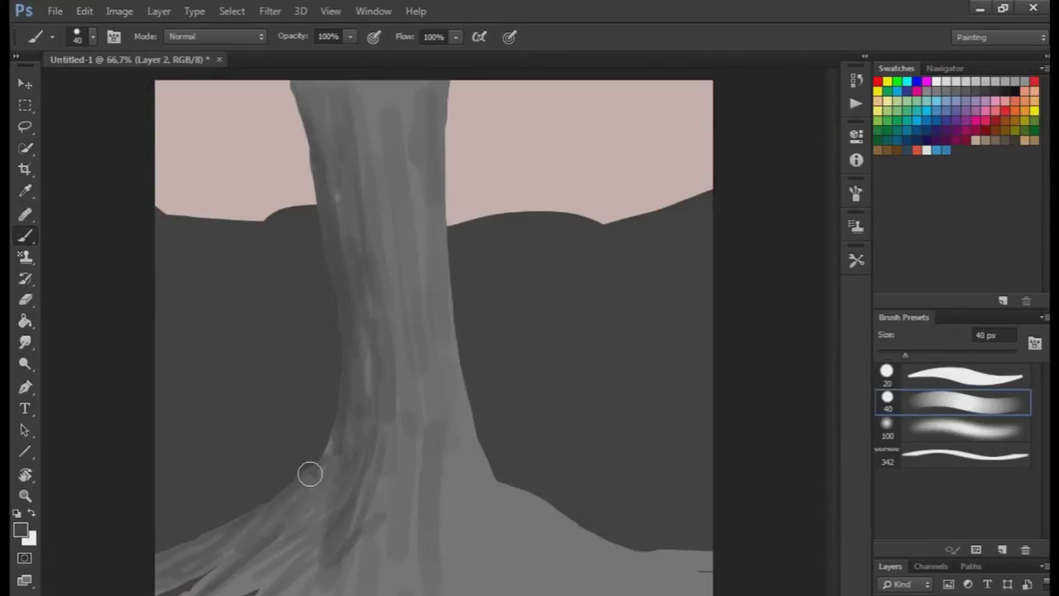
{"action": "left_click_drag", "start_coordinate": [307, 472], "coordinate": [414, 583]}
{"action": "left_click_drag", "start_coordinate": [438, 530], "coordinate": [476, 591]}
{"action": "left_click_drag", "start_coordinate": [708, 542], "coordinate": [537, 591]}
{"action": "left_click_drag", "start_coordinate": [488, 463], "coordinate": [637, 579]}
{"action": "mouse_move", "coordinate": [521, 530]}
{"action": "left_mouse_down"}
{"action": "mouse_move", "coordinate": [428, 567]}
{"action": "mouse_move", "coordinate": [364, 513]}
{"action": "mouse_move", "coordinate": [232, 560]}
{"action": "left_mouse_up"}
Darken the trunk base, roots and right side, and add bark lines down the trunk
{"action": "left_click_drag", "start_coordinate": [331, 463], "coordinate": [422, 588]}
{"action": "left_click_drag", "start_coordinate": [438, 364], "coordinate": [555, 587]}
{"action": "left_click_drag", "start_coordinate": [413, 158], "coordinate": [459, 447]}
{"action": "left_click_drag", "start_coordinate": [347, 83], "coordinate": [376, 277]}
{"action": "left_click_drag", "start_coordinate": [393, 82], "coordinate": [468, 451]}
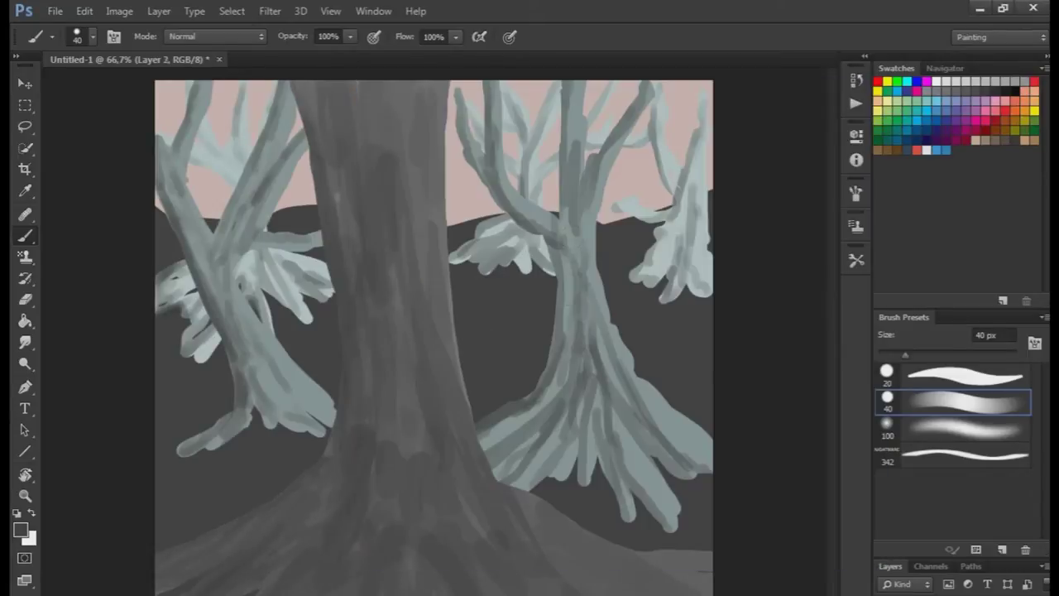
Shade the right and left background trees' trunks, roots and branches
{"action": "left_click_drag", "start_coordinate": [571, 231], "coordinate": [497, 484]}
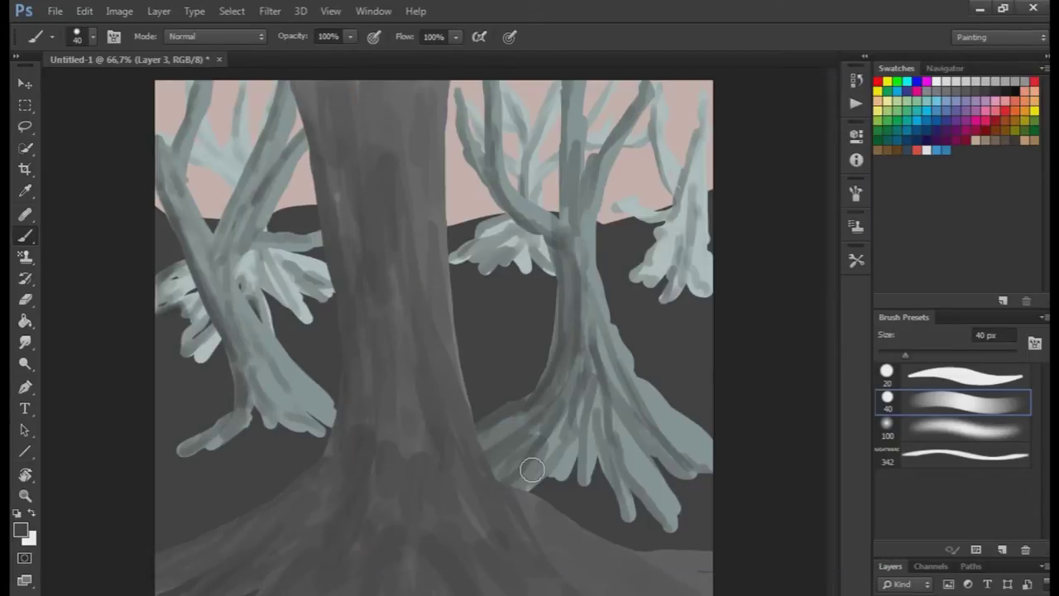
{"action": "left_click_drag", "start_coordinate": [588, 198], "coordinate": [484, 488]}
{"action": "left_click_drag", "start_coordinate": [586, 291], "coordinate": [604, 497]}
{"action": "left_click_drag", "start_coordinate": [596, 231], "coordinate": [687, 521]}
{"action": "left_click_drag", "start_coordinate": [223, 306], "coordinate": [260, 378]}
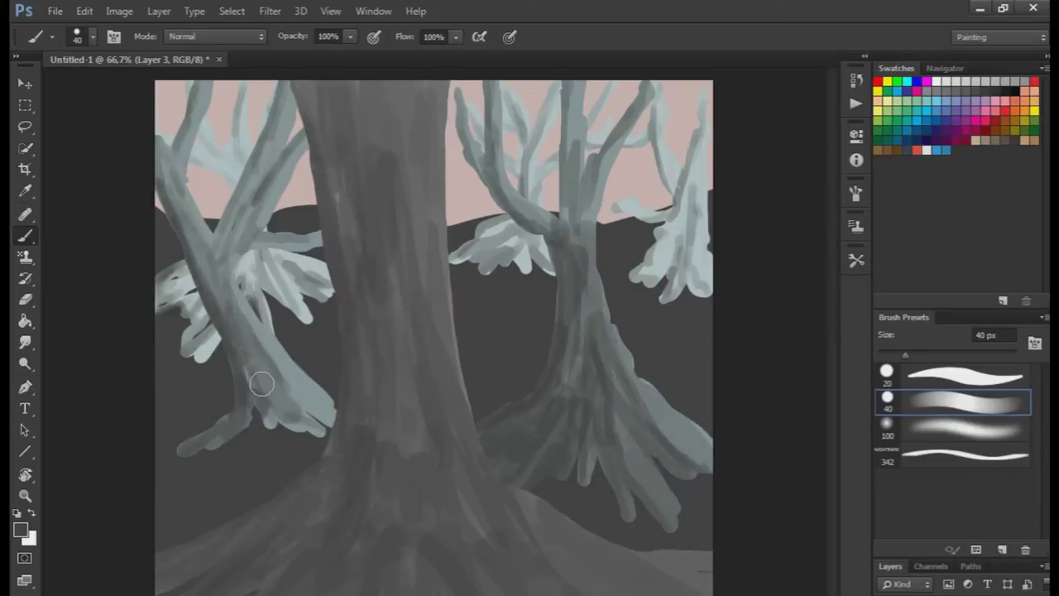
{"action": "left_click_drag", "start_coordinate": [174, 91], "coordinate": [323, 430]}
On the outer trees' layer, shade their branches and foliage darker
{"action": "key", "text": "ctrl+shift+alt+n"}
{"action": "mouse_move", "coordinate": [658, 282]}
{"action": "left_mouse_down"}
{"action": "mouse_move", "coordinate": [676, 168]}
{"action": "mouse_move", "coordinate": [653, 286]}
{"action": "left_mouse_up"}
{"action": "left_click_drag", "start_coordinate": [554, 207], "coordinate": [513, 91]}
{"action": "left_click_drag", "start_coordinate": [166, 273], "coordinate": [314, 314]}
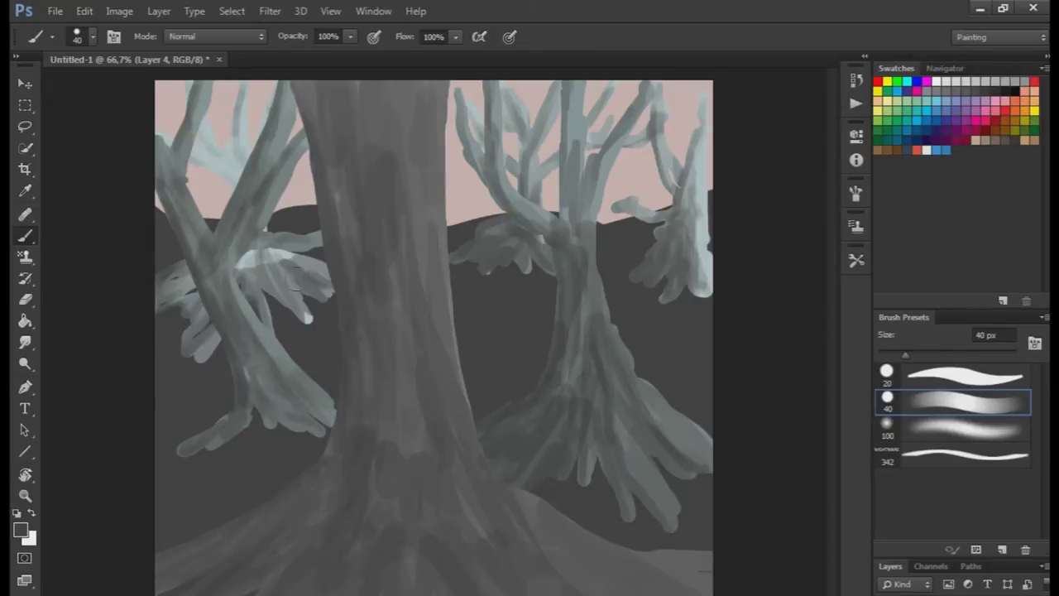
{"action": "left_click_drag", "start_coordinate": [248, 265], "coordinate": [199, 166]}
{"action": "mouse_move", "coordinate": [178, 91]}
{"action": "left_mouse_down"}
{"action": "mouse_move", "coordinate": [268, 168]}
{"action": "mouse_move", "coordinate": [273, 422]}
{"action": "left_mouse_up"}
Shade the left tree's trunk and branches a darker grey
{"action": "left_click_drag", "start_coordinate": [323, 248], "coordinate": [190, 447]}
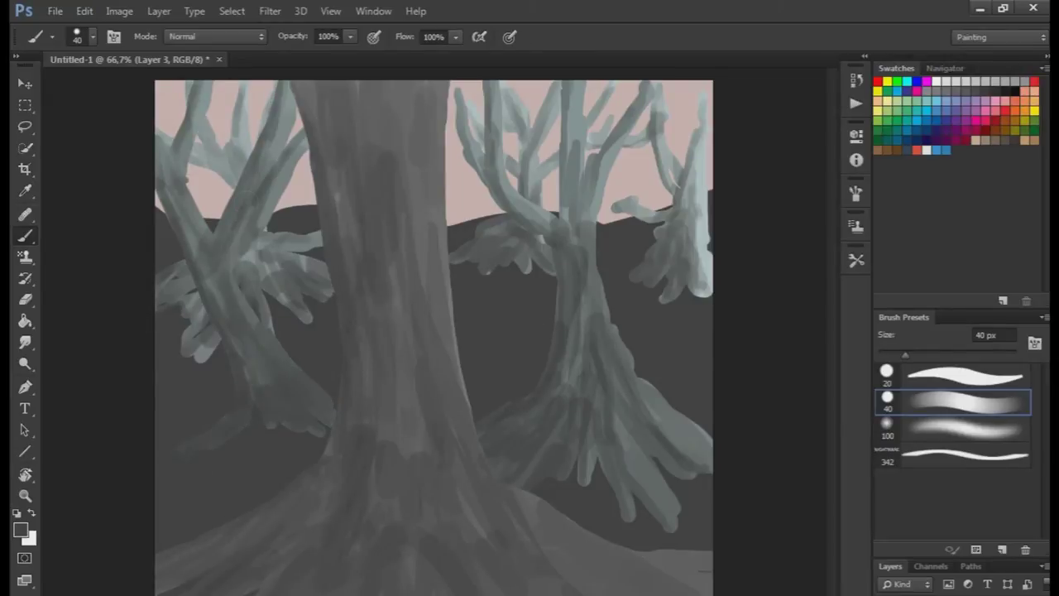
{"action": "left_click_drag", "start_coordinate": [240, 306], "coordinate": [282, 108]}
{"action": "left_click_drag", "start_coordinate": [253, 165], "coordinate": [182, 364]}
{"action": "left_click_drag", "start_coordinate": [319, 83], "coordinate": [343, 281]}
Set the brush to 63 px and paint darker shading strokes on the trunk
{"action": "right_click", "coordinate": [440, 429]}
{"action": "type", "text": "63"}
{"action": "key", "text": "Return"}
{"action": "left_click_drag", "start_coordinate": [394, 446], "coordinate": [368, 91]}
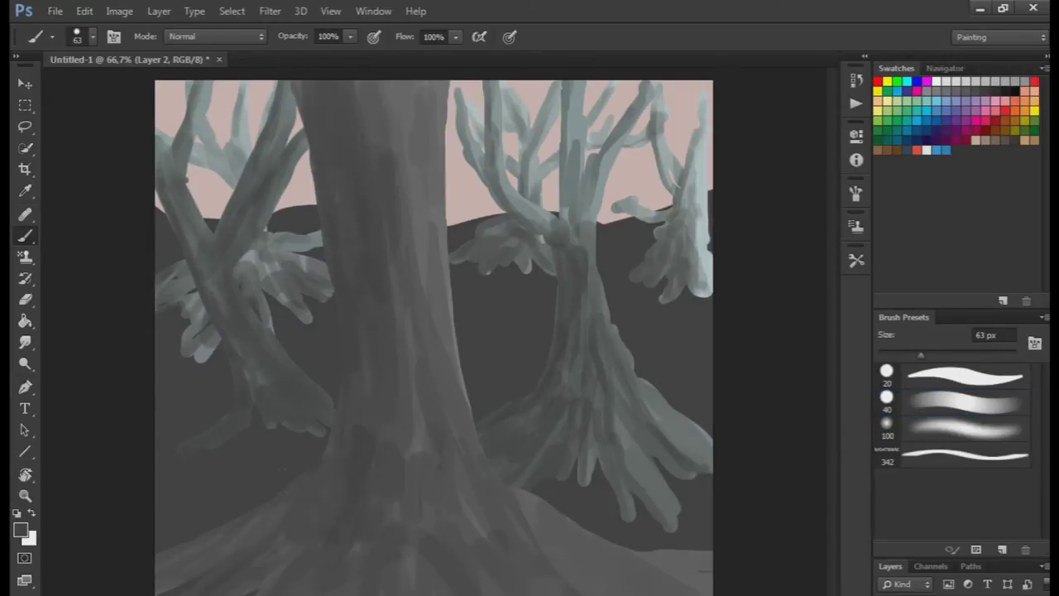
{"action": "left_click_drag", "start_coordinate": [342, 422], "coordinate": [232, 546]}
{"action": "left_click_drag", "start_coordinate": [417, 382], "coordinate": [476, 583]}
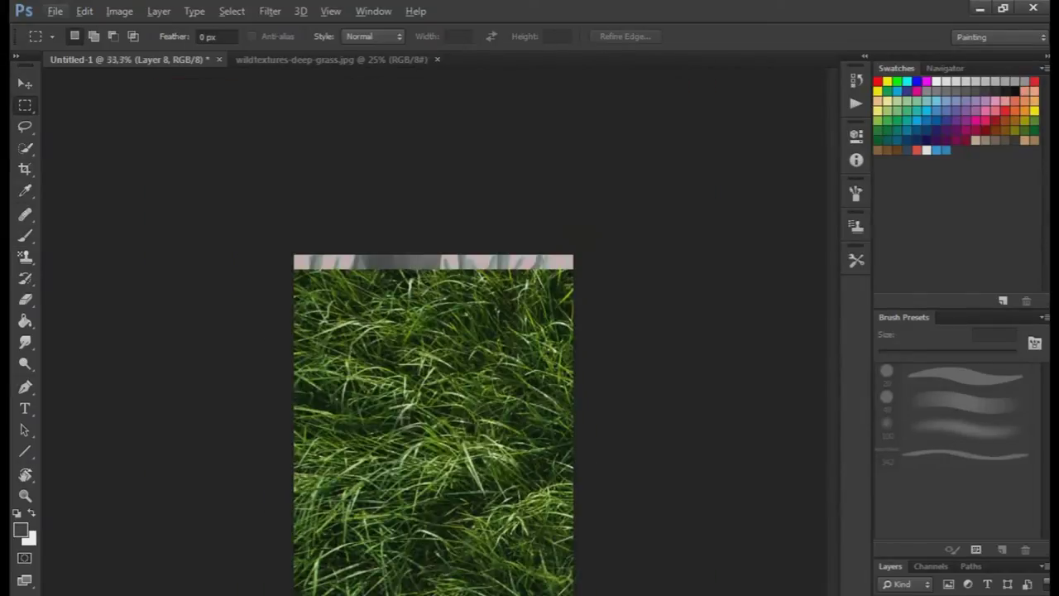
Scale the pasted grass to about half and move it into place, discarding a trial tilt
{"action": "left_click", "coordinate": [85, 11]}
{"action": "left_click", "coordinate": [119, 315]}
{"action": "scroll", "coordinate": [678, 368], "scroll_direction": "down", "scroll_amount": 2}
{"action": "left_click_drag", "start_coordinate": [709, 361], "coordinate": [622, 415]}
{"action": "left_click_drag", "start_coordinate": [597, 495], "coordinate": [515, 495]}
{"action": "left_click", "coordinate": [55, 10]}
{"action": "left_click_drag", "start_coordinate": [463, 463], "coordinate": [456, 426]}
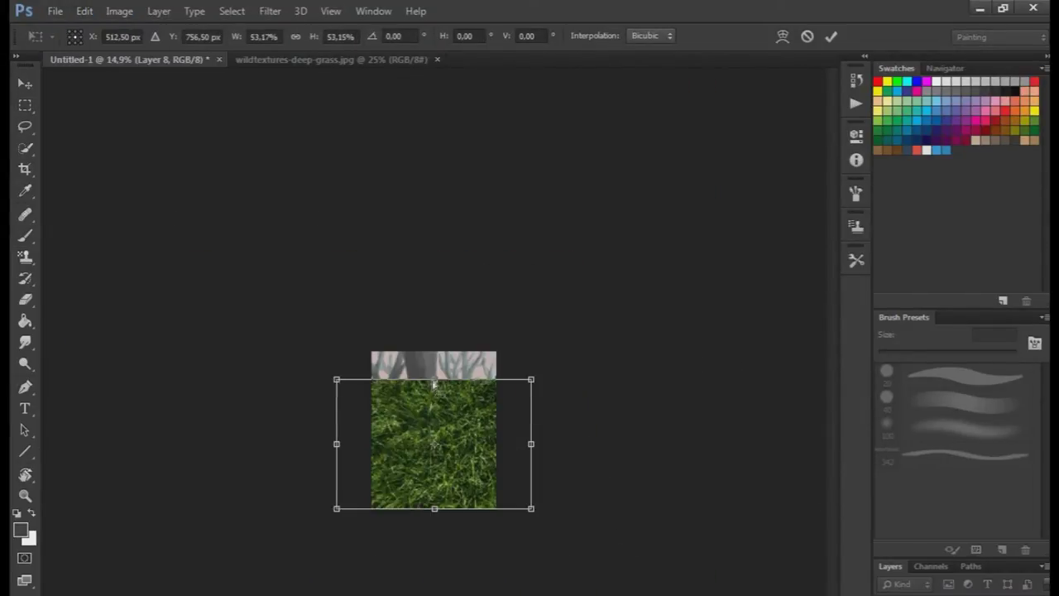
{"action": "mouse_move", "coordinate": [532, 378]}
{"action": "left_mouse_down"}
{"action": "mouse_move", "coordinate": [354, 386]}
{"action": "mouse_move", "coordinate": [366, 389]}
{"action": "left_mouse_up"}
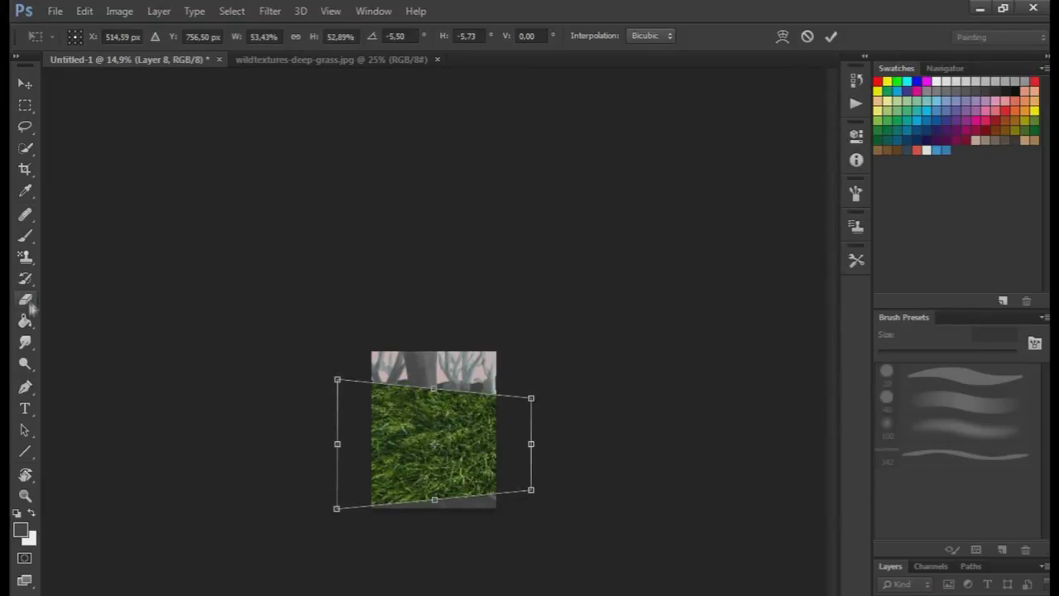
{"action": "left_click", "coordinate": [28, 307]}
Rescale the grass to about 52% and commit it, abandoning a trial squash
{"action": "key", "text": "ctrl+t"}
{"action": "left_click_drag", "start_coordinate": [709, 360], "coordinate": [529, 381]}
{"action": "key", "text": "Return"}
{"action": "left_click", "coordinate": [85, 10]}
{"action": "left_click", "coordinate": [141, 315]}
{"action": "left_click_drag", "start_coordinate": [339, 380], "coordinate": [347, 436]}
{"action": "left_click", "coordinate": [25, 409]}
{"action": "left_click", "coordinate": [683, 303]}
Apply a perspective distortion that widens the grass's bottom into a broad trapezoid
{"action": "left_click", "coordinate": [85, 11]}
{"action": "left_click", "coordinate": [331, 413]}
{"action": "left_click_drag", "start_coordinate": [339, 383], "coordinate": [356, 387]}
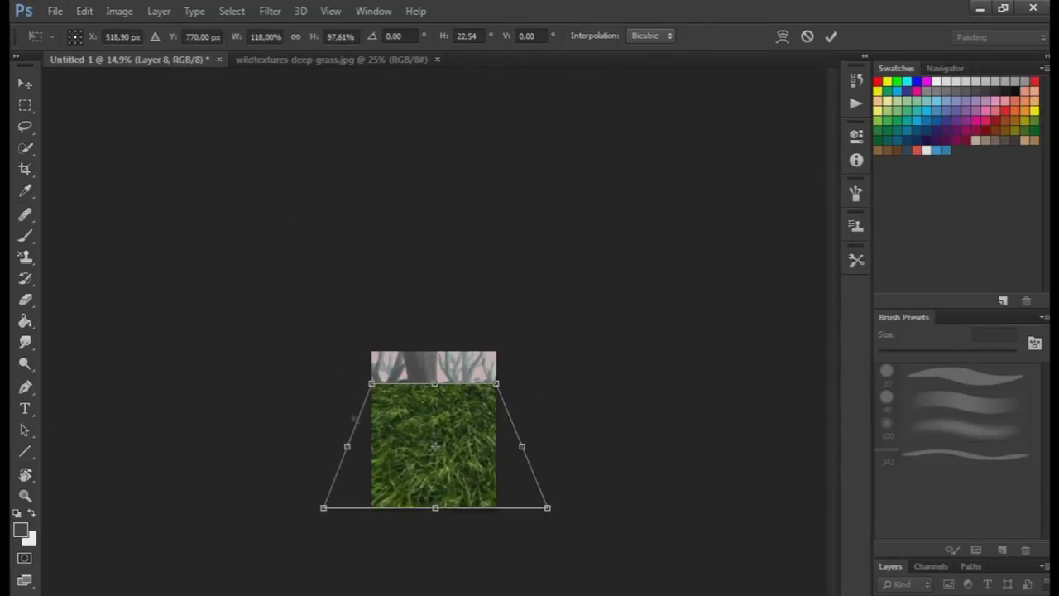
{"action": "scroll", "coordinate": [351, 416], "scroll_direction": "up", "scroll_amount": 3}
{"action": "left_click_drag", "start_coordinate": [124, 579], "coordinate": [91, 579]}
{"action": "scroll", "coordinate": [110, 559], "scroll_direction": "down", "scroll_amount": 1}
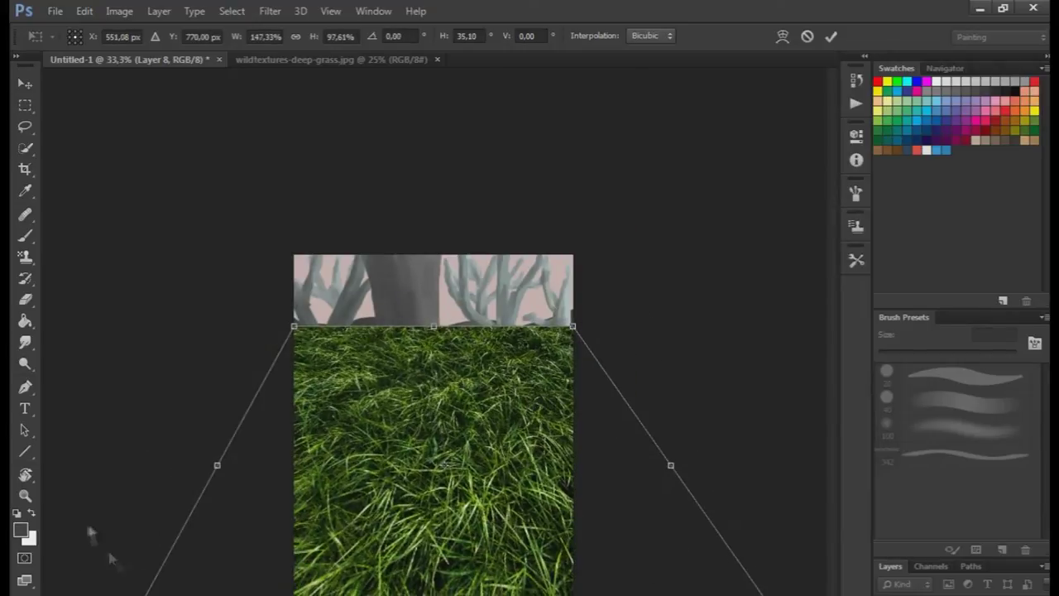
{"action": "key", "text": "Return"}
{"action": "key", "text": "t"}
{"action": "right_click", "coordinate": [952, 589]}
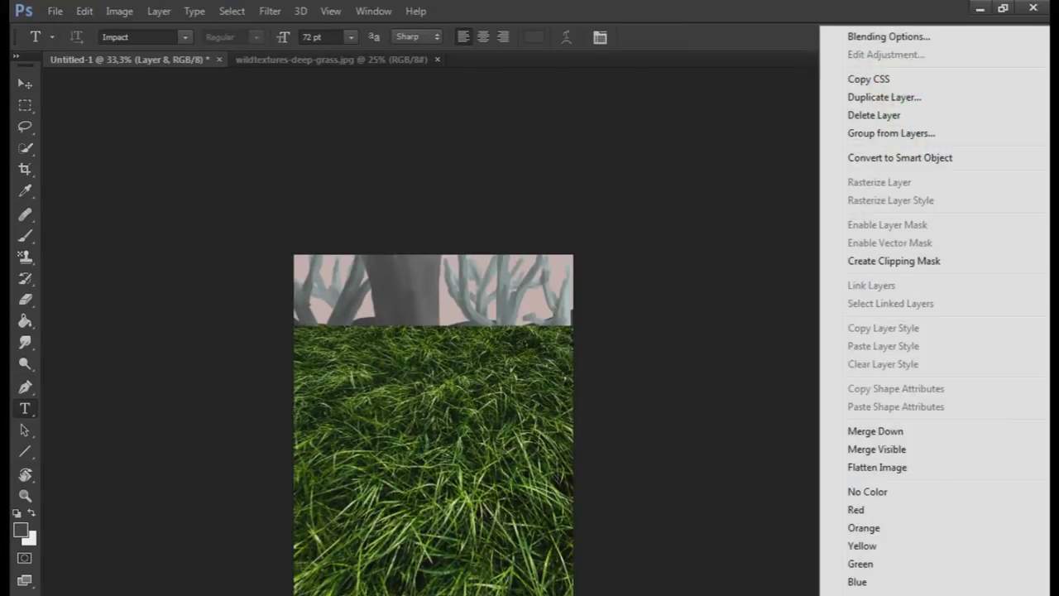
Try a grey colour overlay on the grass, cancel it, and move the grass below the trees
{"action": "left_click", "coordinate": [874, 33]}
{"action": "left_click", "coordinate": [571, 530]}
{"action": "left_click", "coordinate": [1005, 390]}
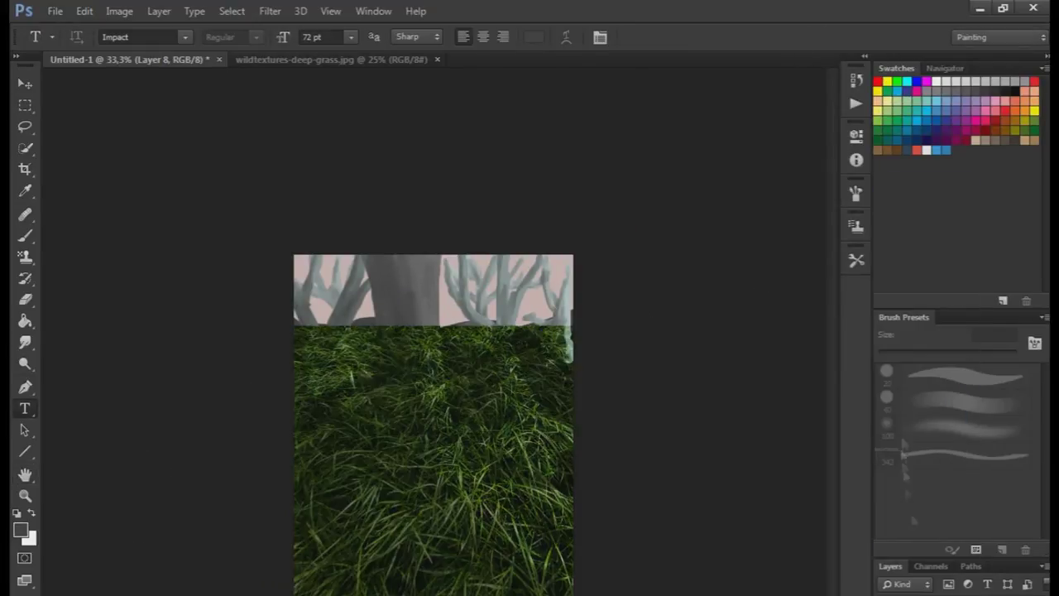
{"action": "key", "text": "ctrl+bracketleft"}
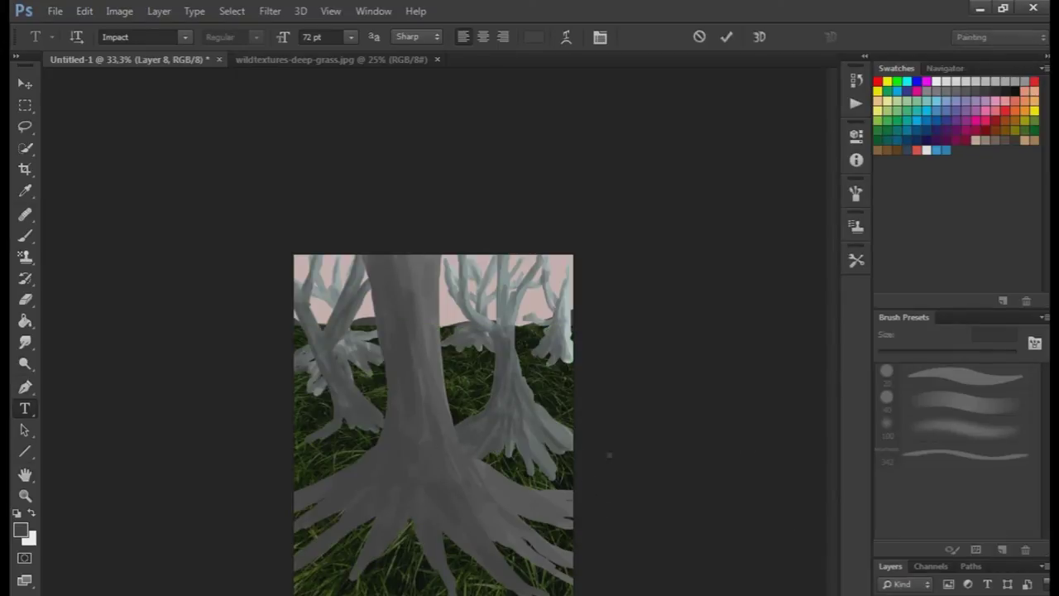
Change the grass layer's blending mode, then flatten the image and undo the flatten
{"action": "key", "text": "b"}
{"action": "scroll", "coordinate": [463, 480], "scroll_direction": "up", "scroll_amount": 5}
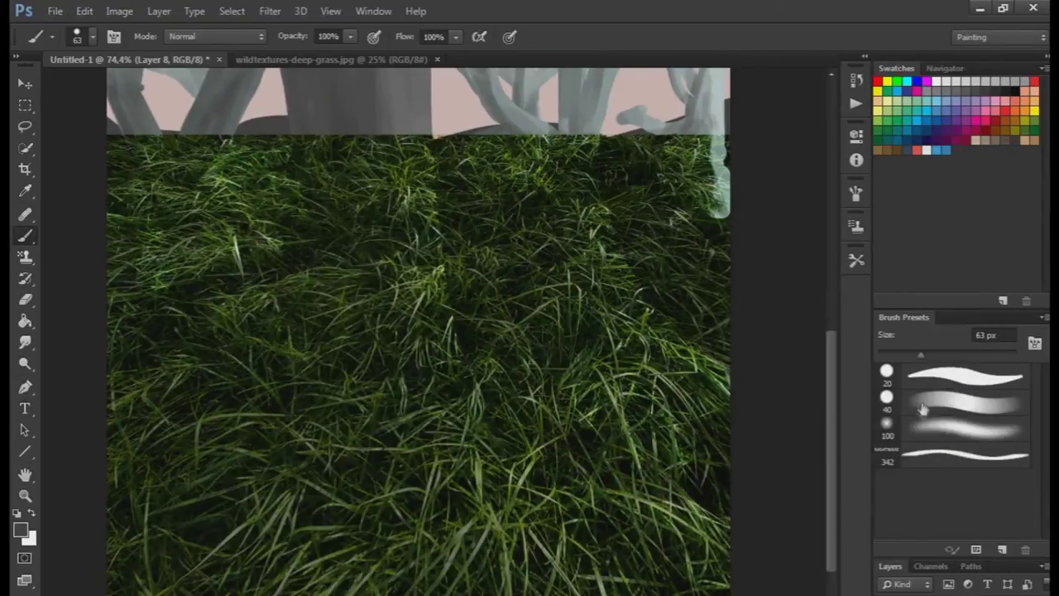
{"action": "left_click", "coordinate": [908, 494]}
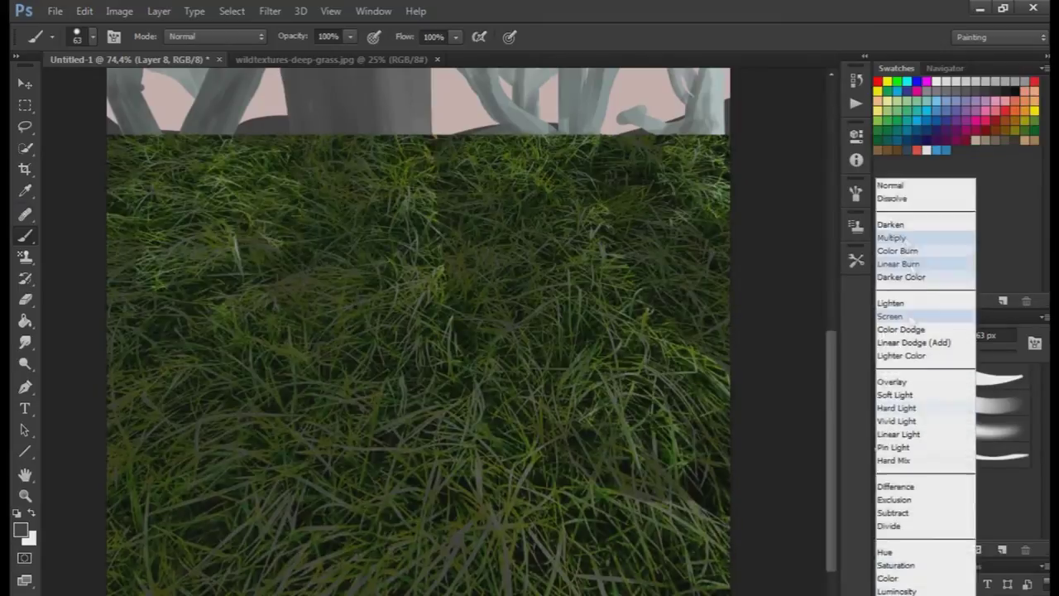
{"action": "left_click", "coordinate": [908, 494]}
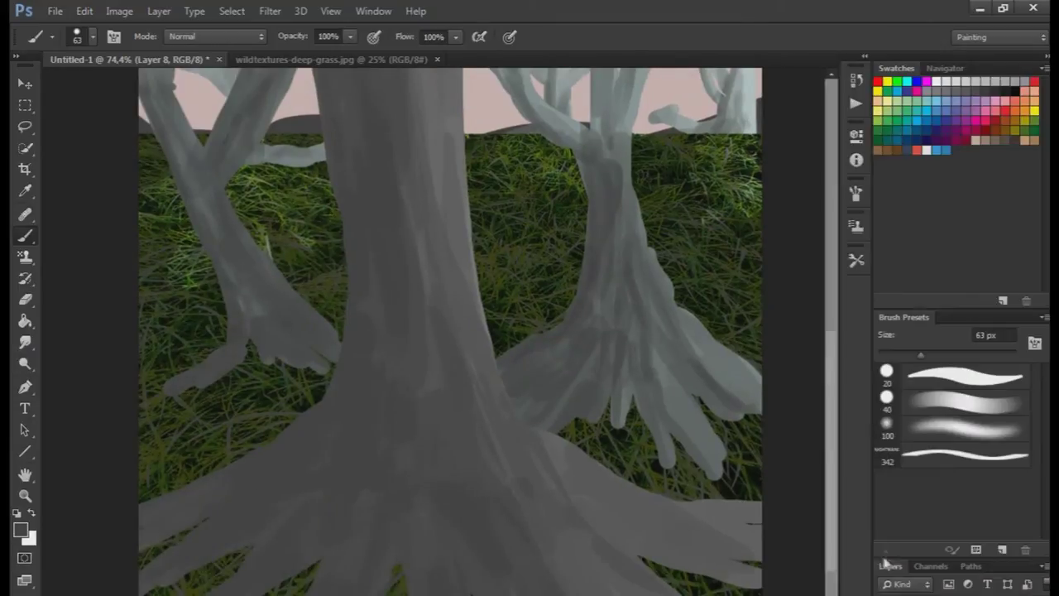
{"action": "right_click", "coordinate": [910, 513]}
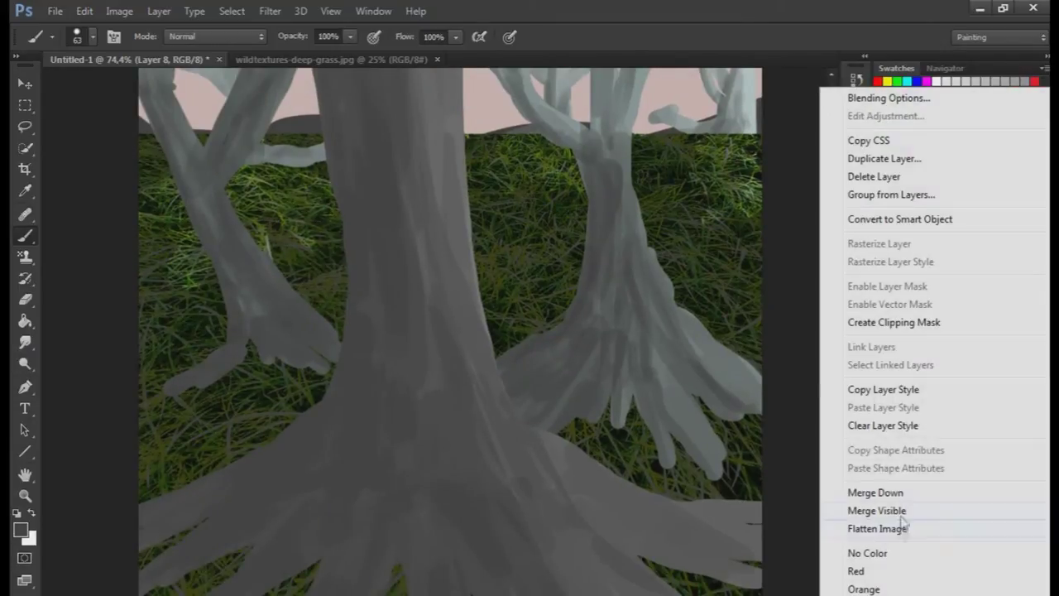
{"action": "left_click", "coordinate": [910, 526]}
{"action": "key", "text": "ctrl+z"}
{"action": "right_click", "coordinate": [904, 332]}
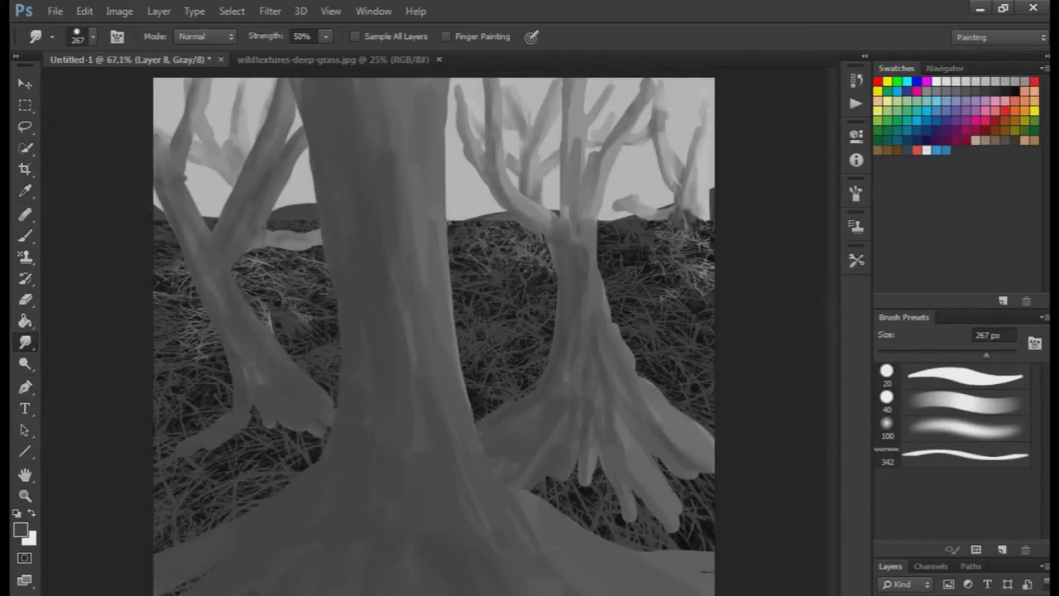
Soften the grass with a 100 px soft brush, then switch to a fine 9 px brush
{"action": "right_click", "coordinate": [564, 335]}
{"action": "left_click", "coordinate": [638, 444]}
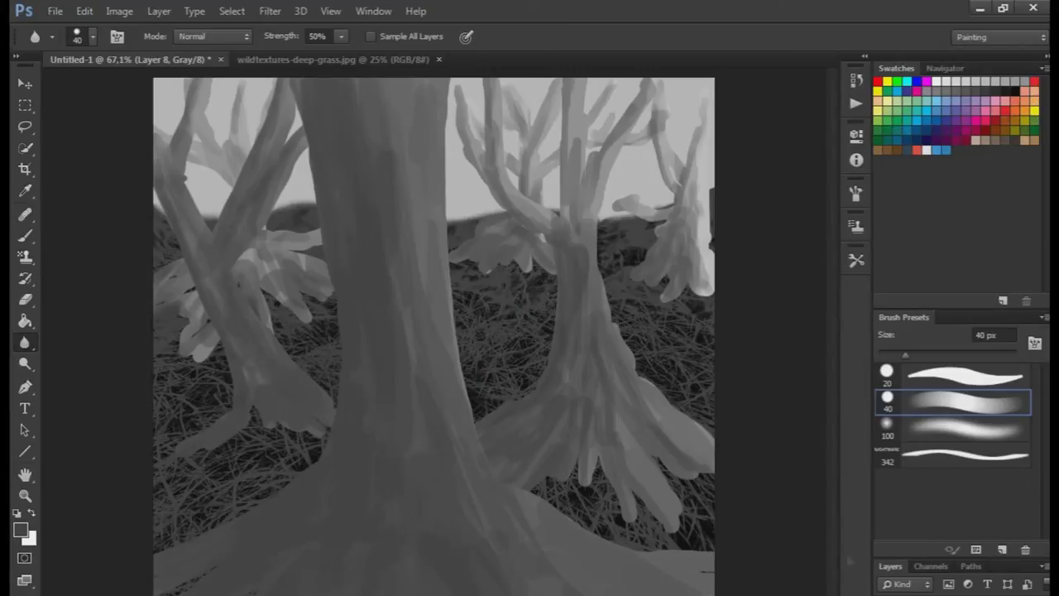
{"action": "left_click", "coordinate": [26, 236]}
{"action": "right_click", "coordinate": [461, 359]}
{"action": "type", "text": "9"}
{"action": "key", "text": "Return"}
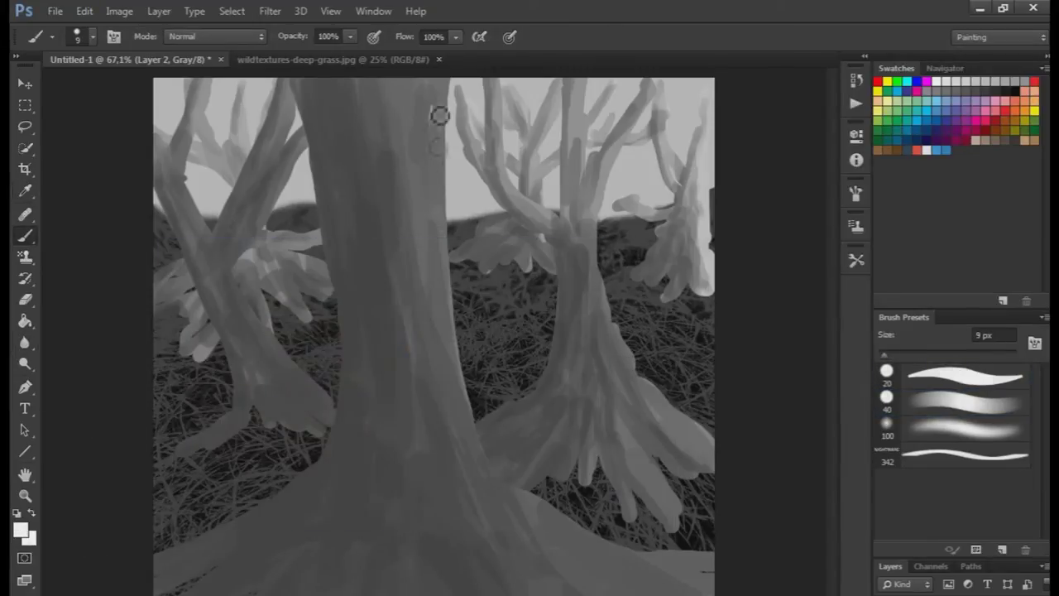
{"action": "left_click", "coordinate": [32, 537]}
Set the new background colour and draw light bark lines on the left tree
{"action": "left_click", "coordinate": [555, 208]}
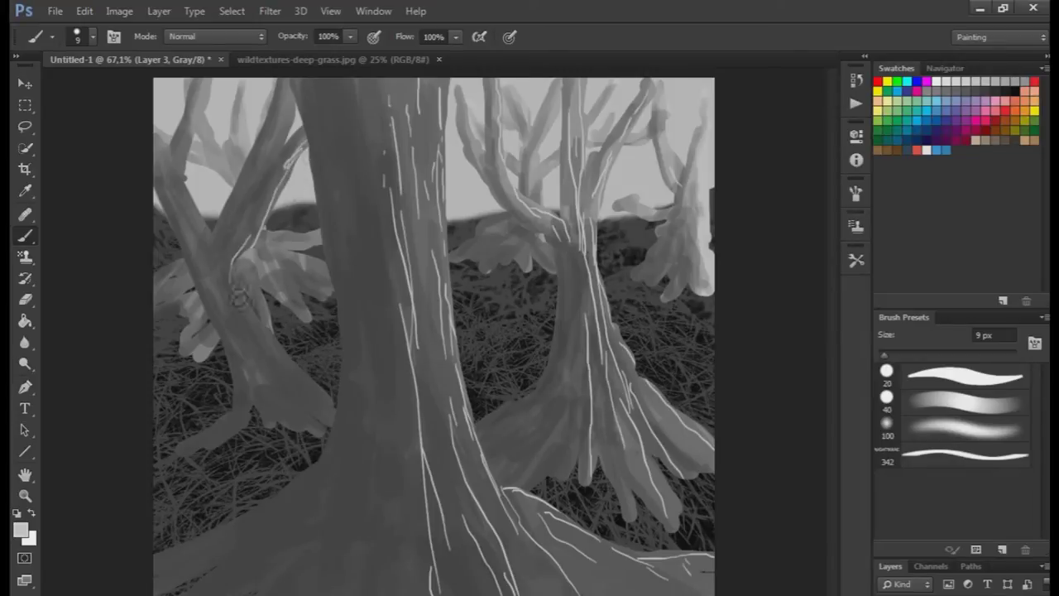
{"action": "left_click_drag", "start_coordinate": [249, 398], "coordinate": [235, 416]}
{"action": "key", "text": "ctrl+shift+alt+n"}
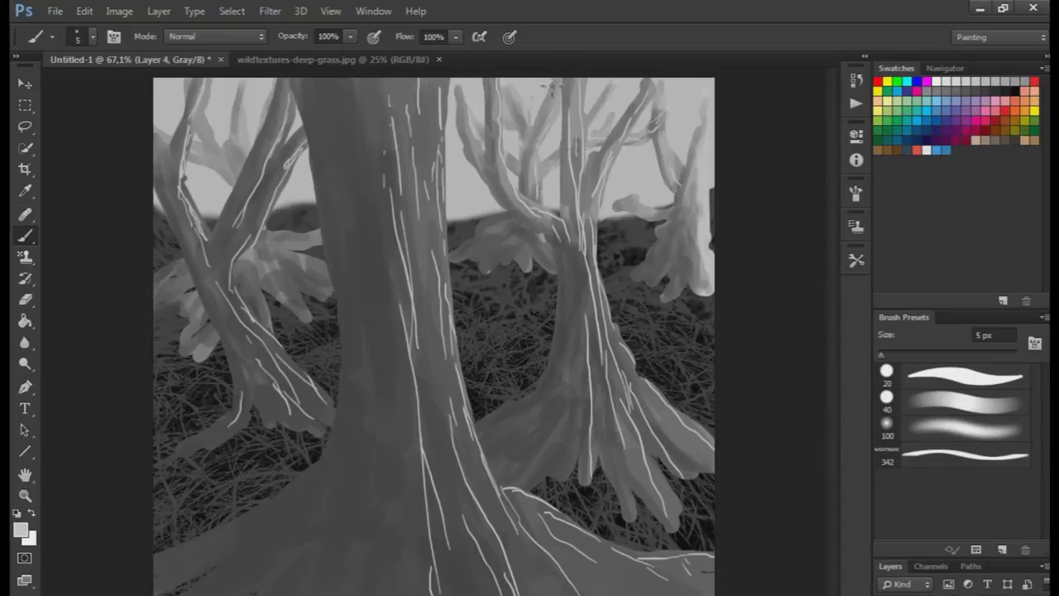
Draw 9 px dark grey #434343 bark lines down the right tree, left trunk, big trunk and roots
{"action": "left_click", "coordinate": [21, 530]}
{"action": "left_click", "coordinate": [670, 238]}
{"action": "key", "text": "Return"}
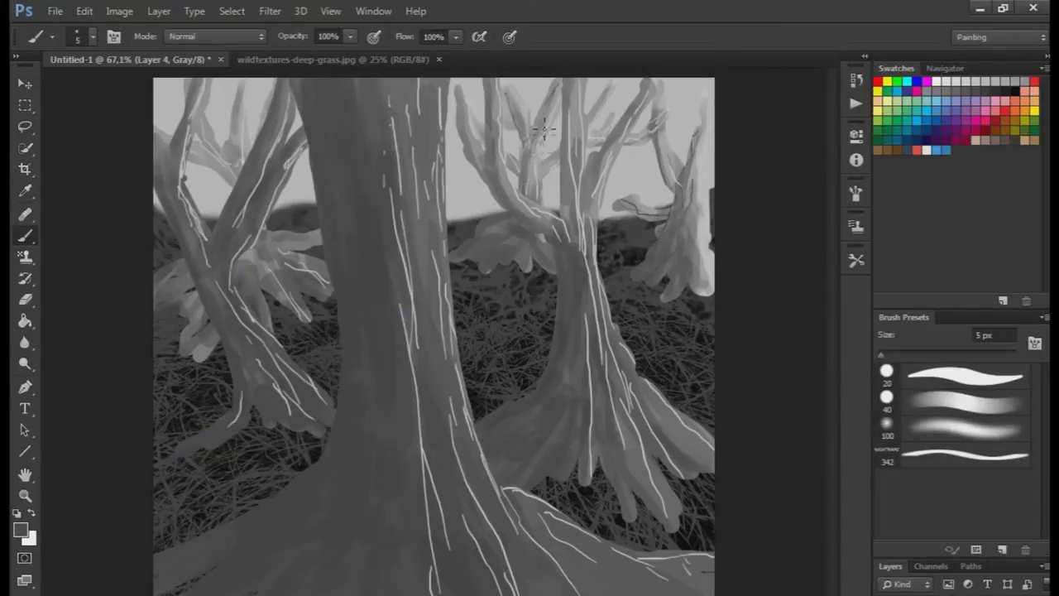
{"action": "key", "text": "bracketright"}
{"action": "key", "text": "bracketright"}
{"action": "key", "text": "bracketright"}
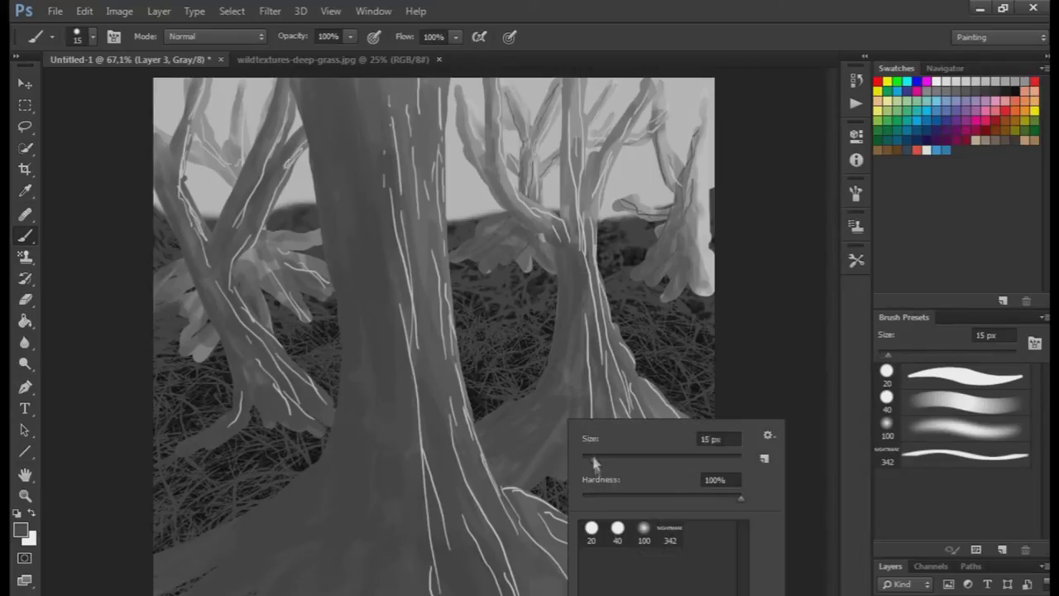
{"action": "left_click_drag", "start_coordinate": [565, 254], "coordinate": [497, 427]}
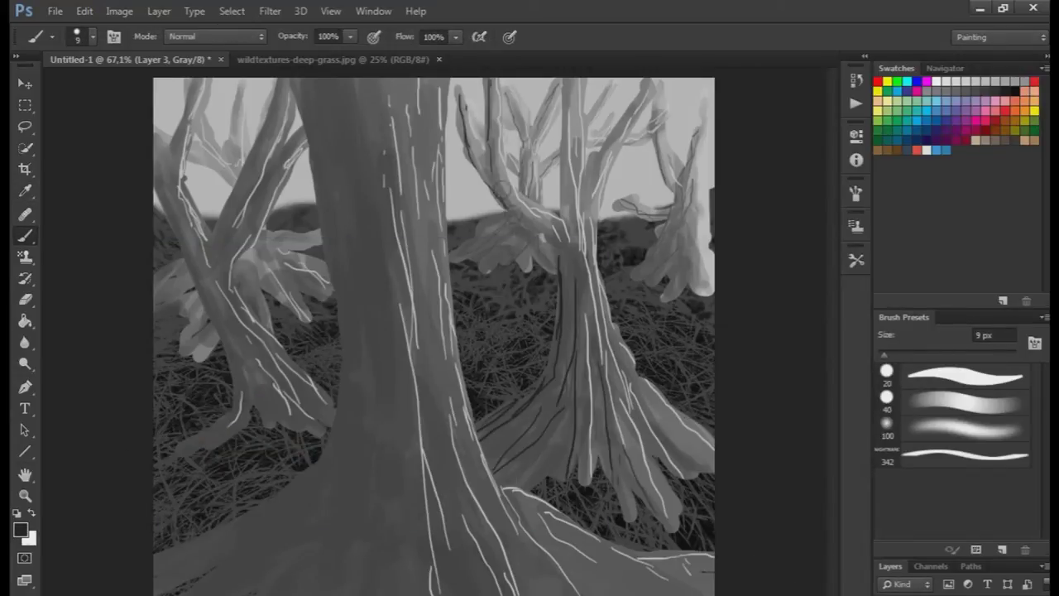
{"action": "left_click_drag", "start_coordinate": [206, 295], "coordinate": [246, 414]}
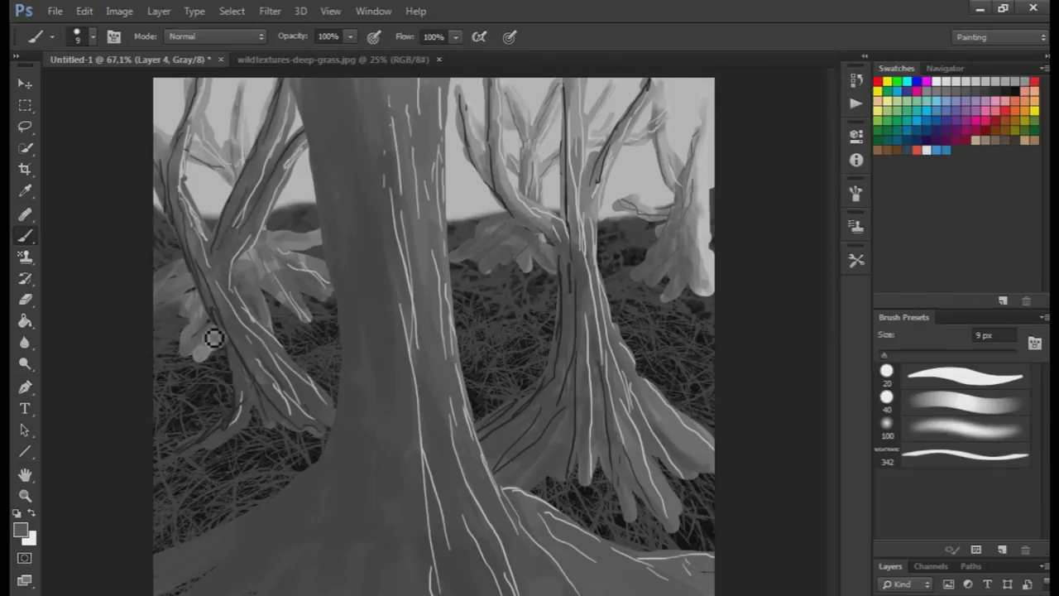
{"action": "left_click_drag", "start_coordinate": [359, 236], "coordinate": [363, 348]}
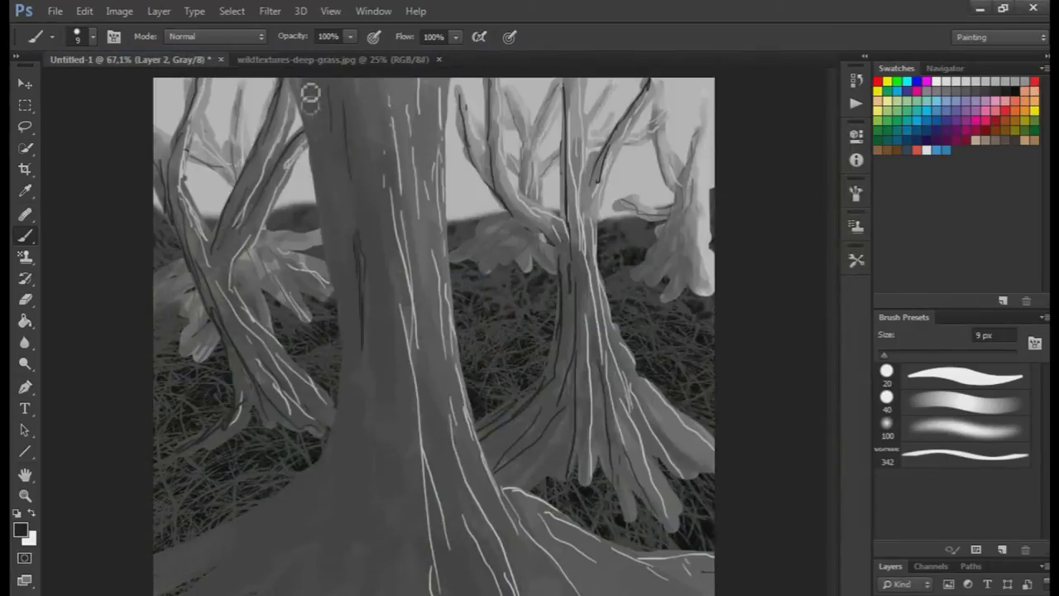
{"action": "left_click_drag", "start_coordinate": [356, 430], "coordinate": [158, 569]}
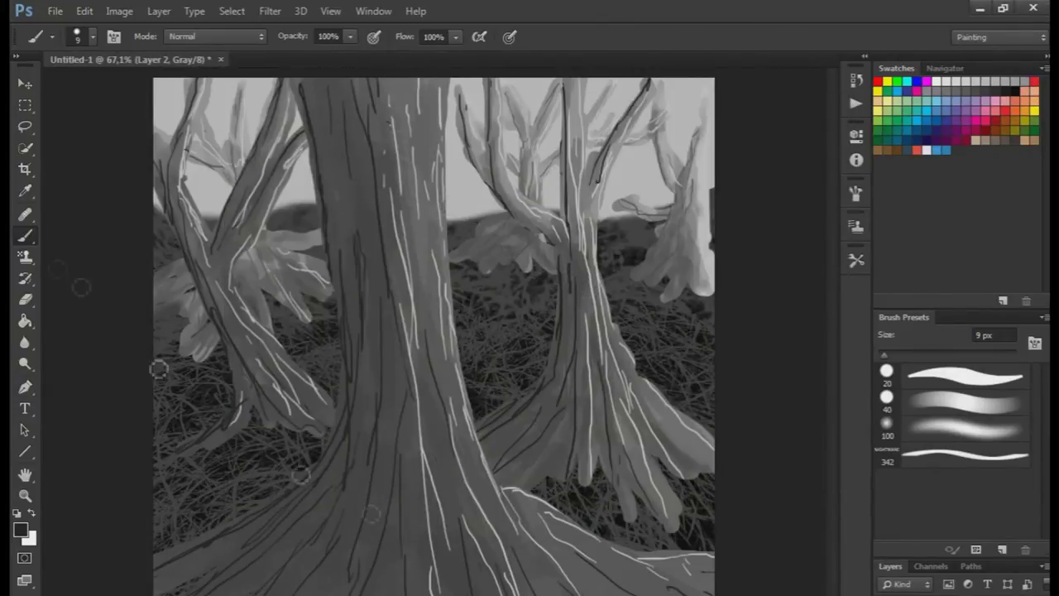
{"action": "key", "text": "r"}
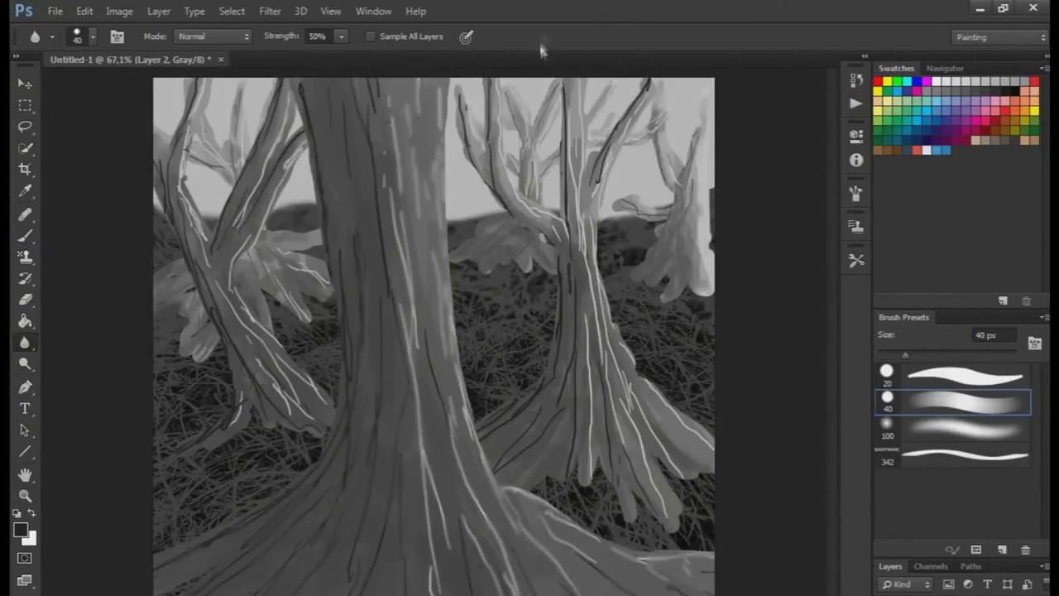
Paint grey background branches in the sky with a 21 px brush
{"action": "key", "text": "b"}
{"action": "right_click", "coordinate": [609, 192]}
{"action": "left_click_drag", "start_coordinate": [654, 232], "coordinate": [633, 232]}
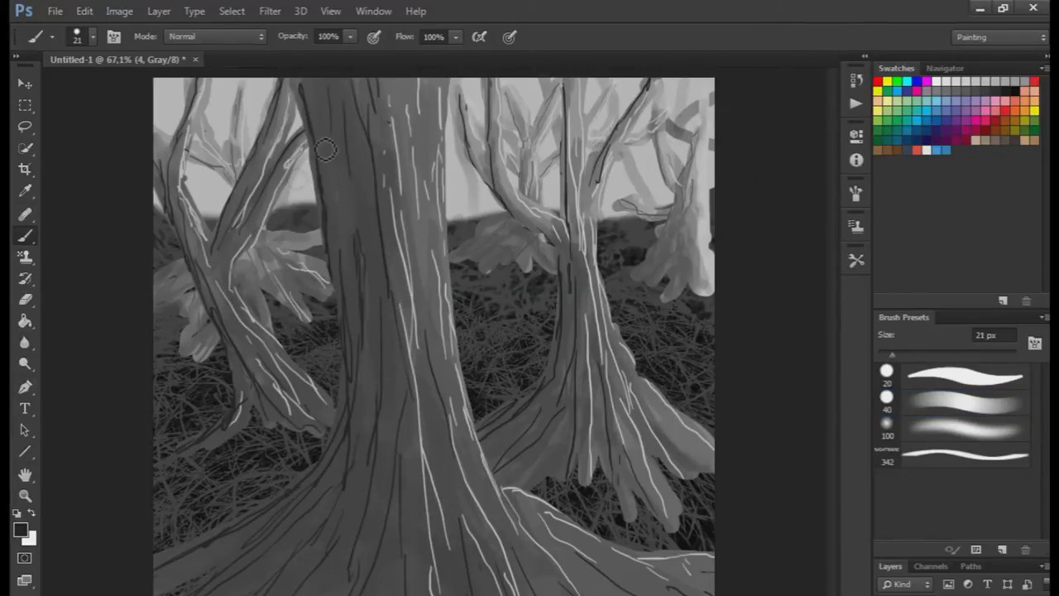
{"action": "left_click_drag", "start_coordinate": [450, 238], "coordinate": [480, 137]}
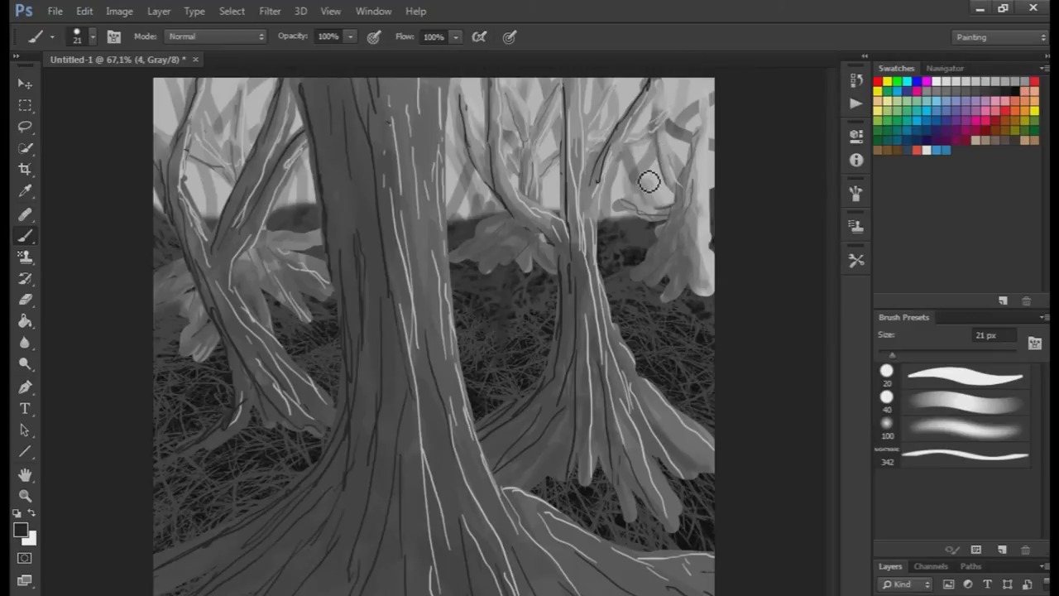
Shift a lasso-selected section of the right trees sideways, then add a new layer
{"action": "key", "text": "l"}
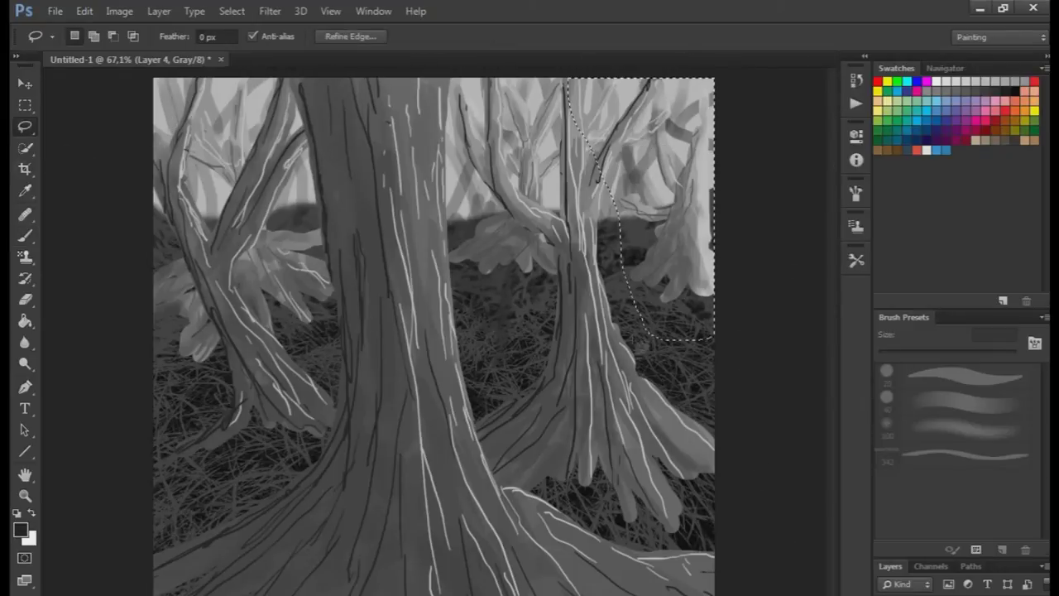
{"action": "left_click_drag", "start_coordinate": [496, 207], "coordinate": [645, 249]}
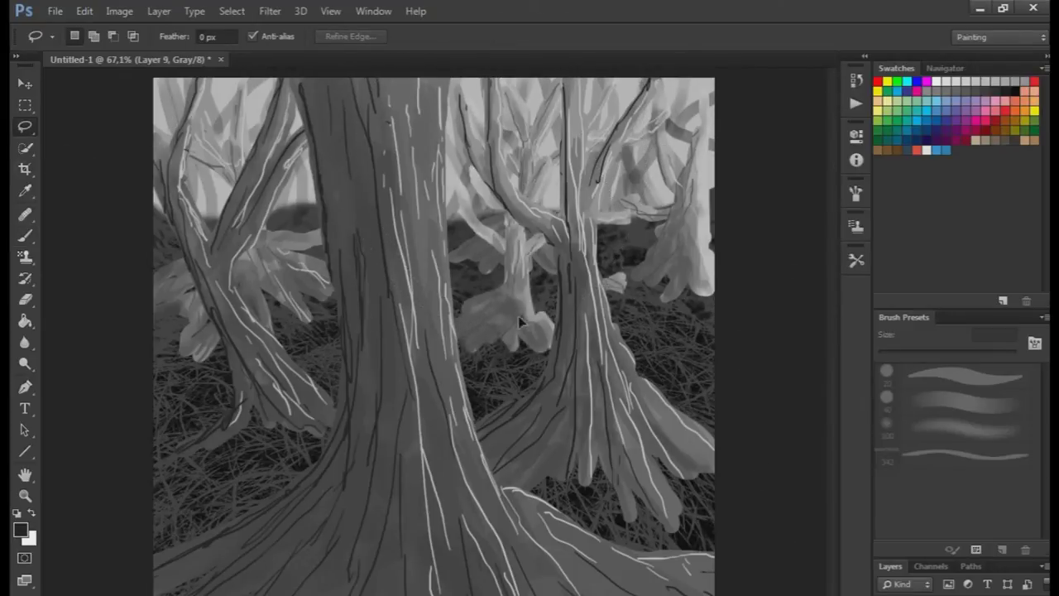
{"action": "left_click", "coordinate": [84, 11]}
{"action": "left_click", "coordinate": [165, 315]}
{"action": "key", "text": "Return"}
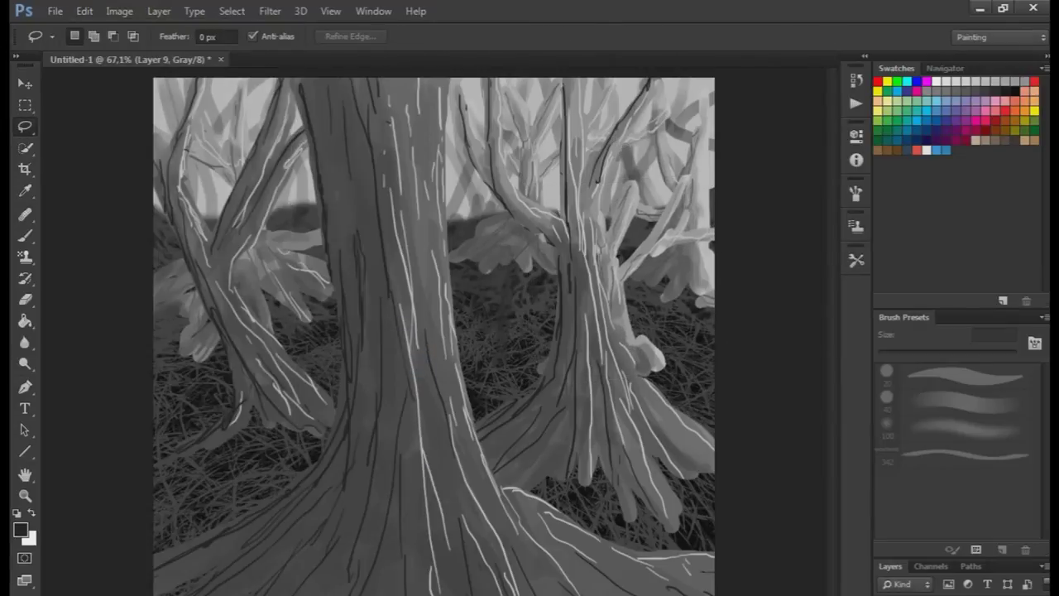
{"action": "key", "text": "ctrl+j"}
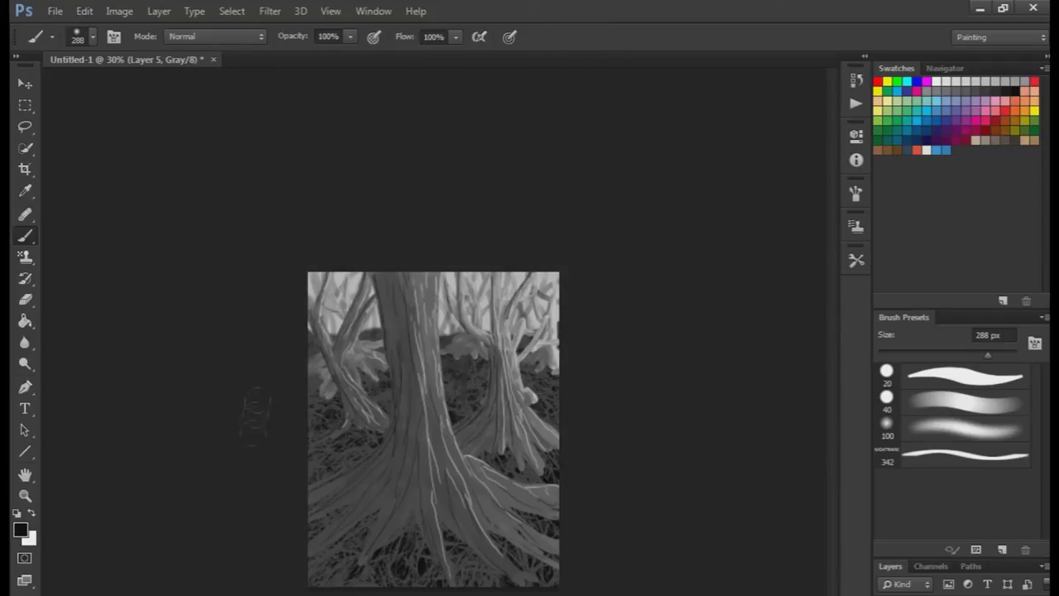
Darken the left and bottom edges with a large soft brush and brighten the right side
{"action": "mouse_move", "coordinate": [256, 377]}
{"action": "left_mouse_down"}
{"action": "mouse_move", "coordinate": [273, 583]}
{"action": "mouse_move", "coordinate": [273, 281]}
{"action": "left_mouse_up"}
{"action": "key", "text": "bracketright"}
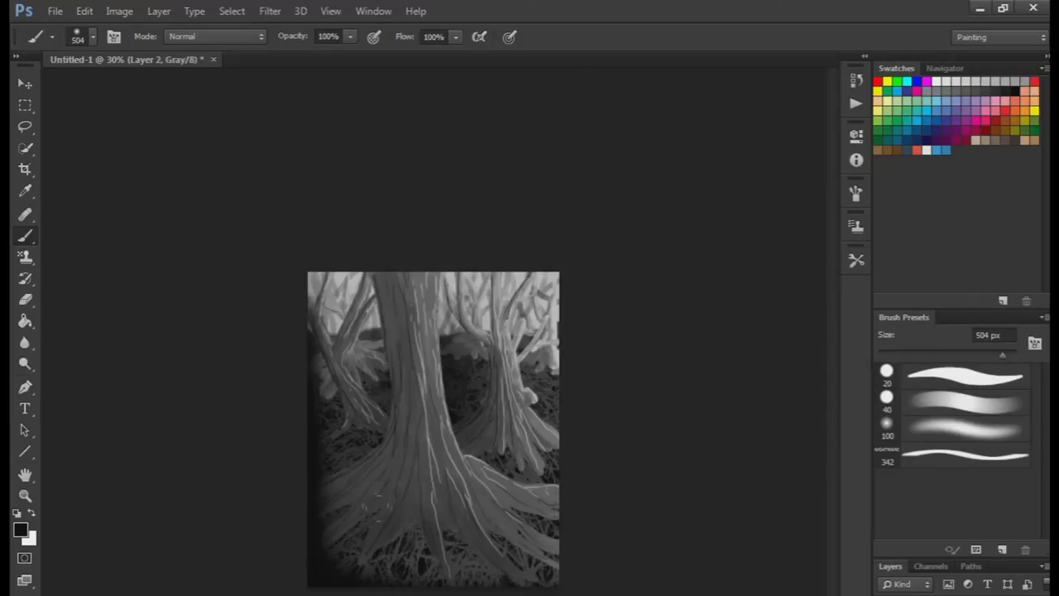
{"action": "left_click_drag", "start_coordinate": [369, 526], "coordinate": [488, 571]}
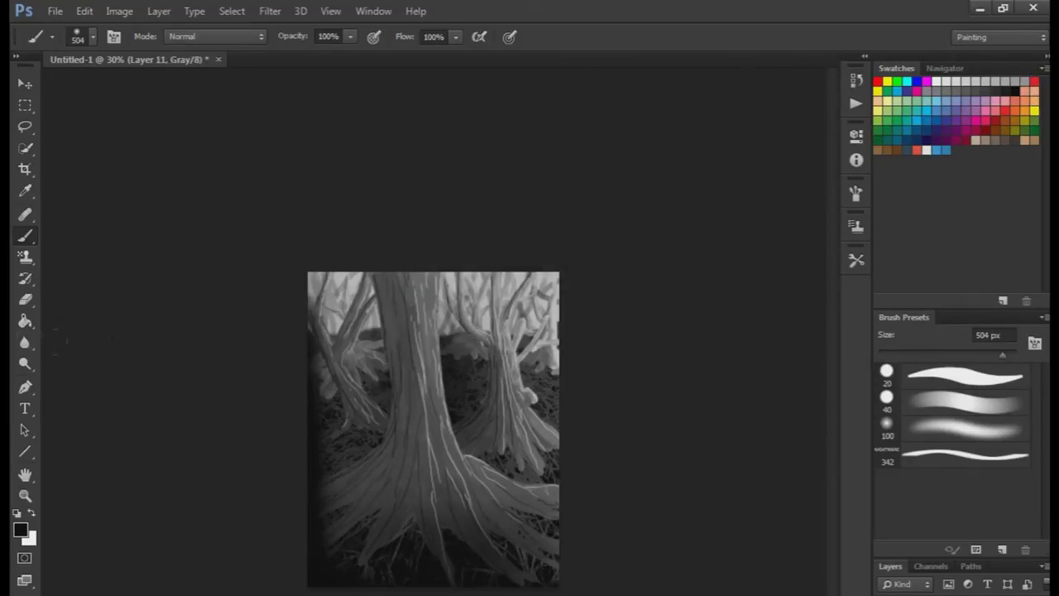
{"action": "left_click_drag", "start_coordinate": [546, 216], "coordinate": [579, 397]}
{"action": "left_click_drag", "start_coordinate": [583, 331], "coordinate": [583, 488]}
{"action": "left_click", "coordinate": [24, 341]}
{"action": "key", "text": "ctrl+plus"}
{"action": "key", "text": "ctrl+plus"}
{"action": "key", "text": "ctrl+plus"}
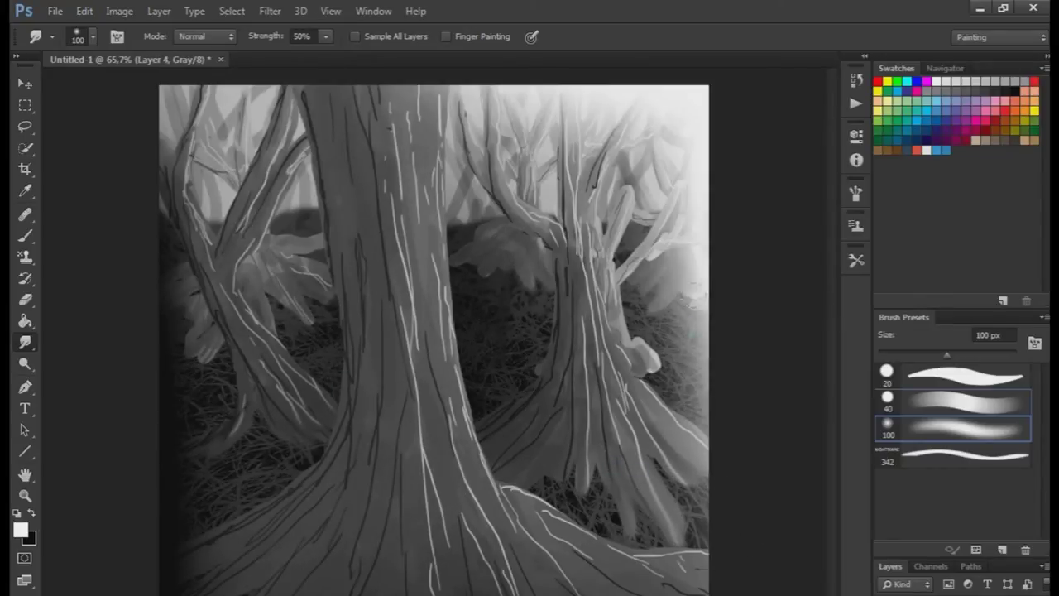
Set up a black 40 px soft brush for shading
{"action": "key", "text": "ctrl+minus"}
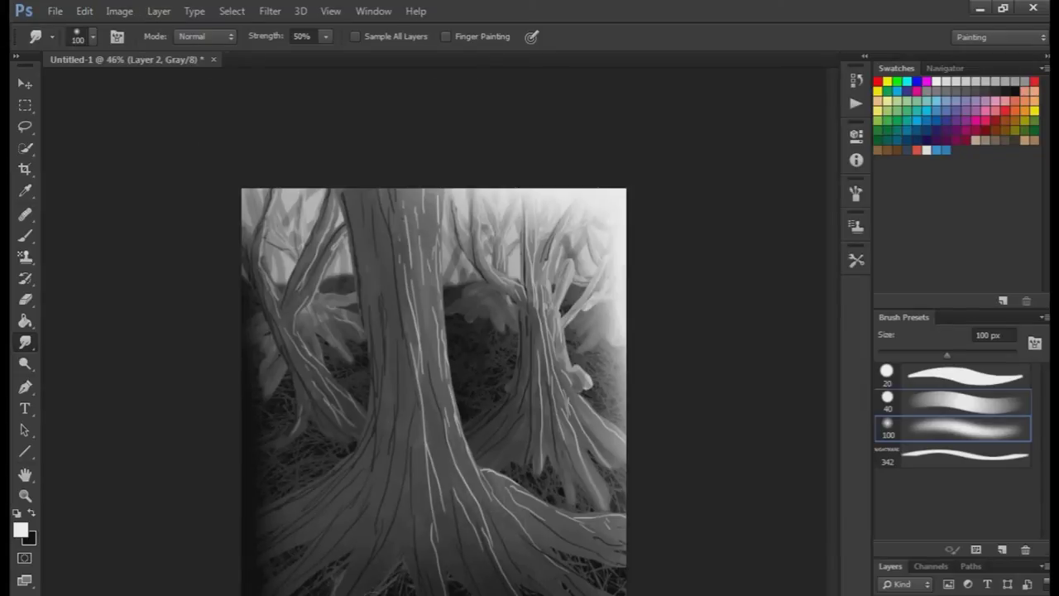
{"action": "key", "text": "l"}
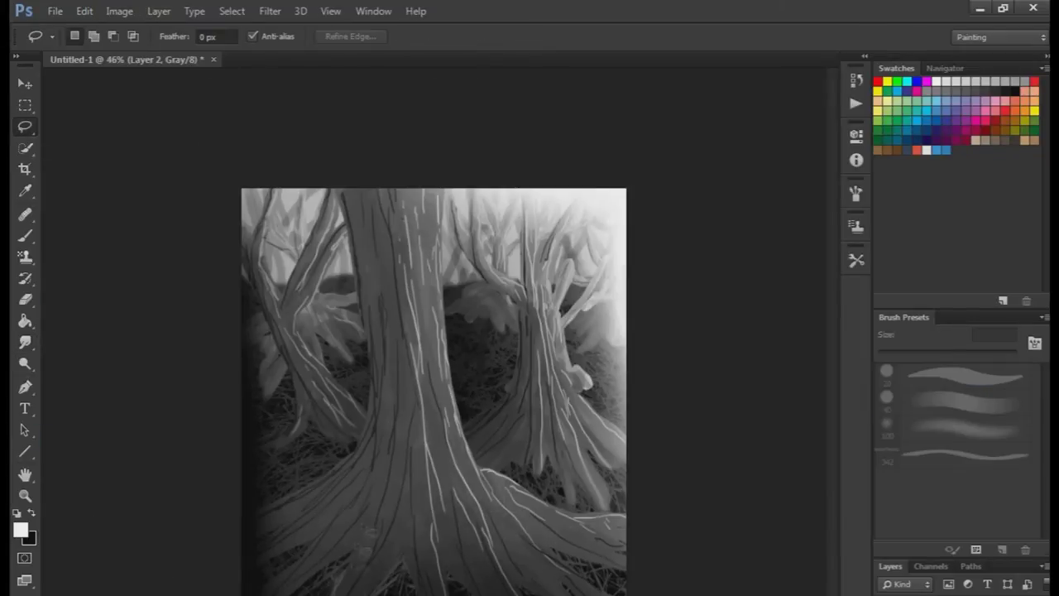
{"action": "key", "text": "b"}
{"action": "key", "text": "x"}
{"action": "right_click", "coordinate": [331, 550]}
{"action": "key", "text": "Return"}
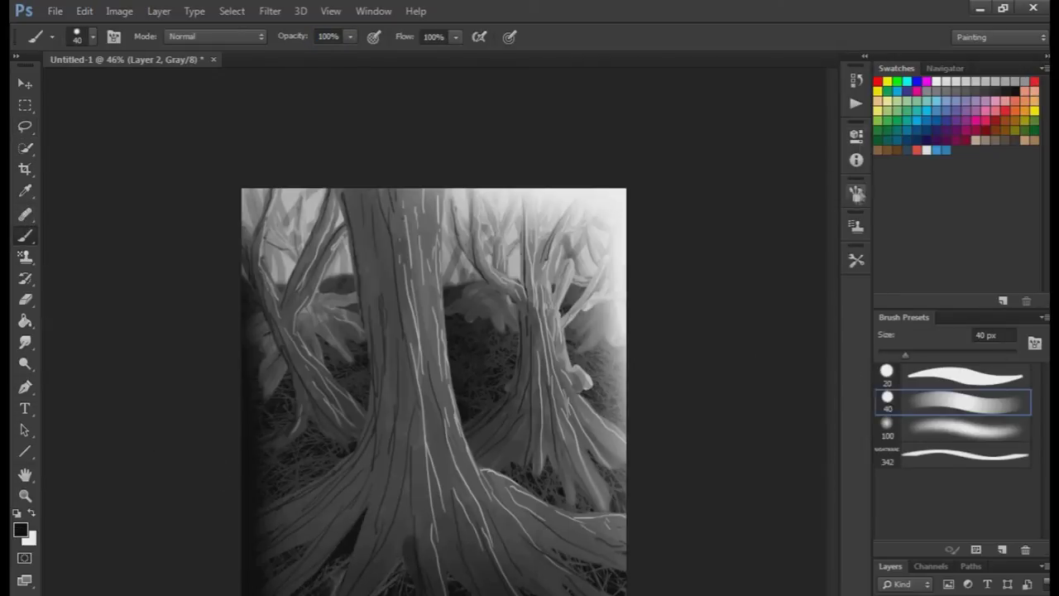
{"action": "key", "text": "F5"}
{"action": "key", "text": "F5"}
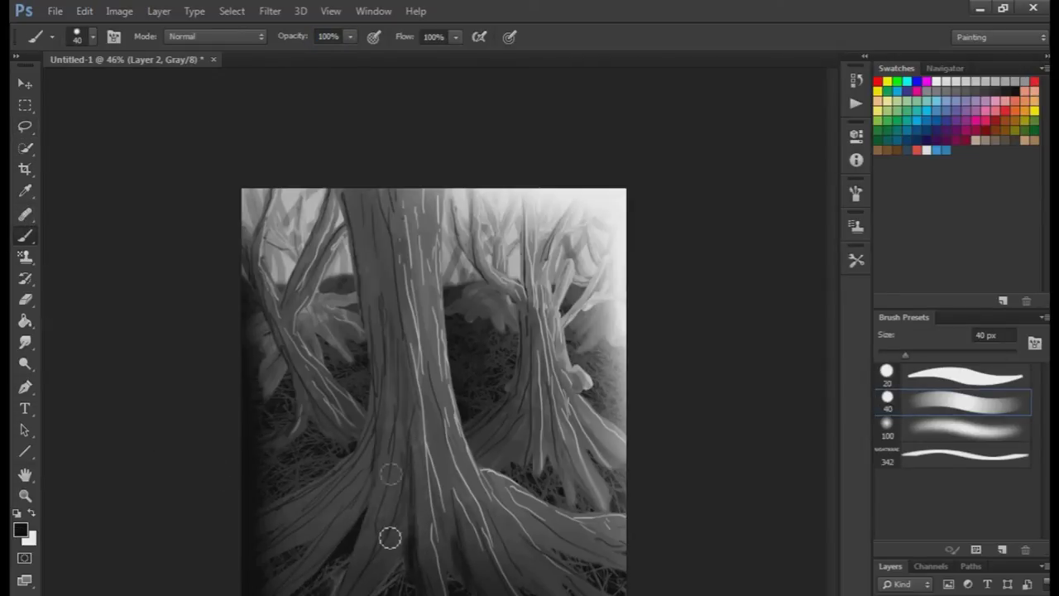
Paint dark strokes over the left root, central trunk, roots, right trunk and light blob
{"action": "left_click_drag", "start_coordinate": [352, 489], "coordinate": [286, 563]}
{"action": "left_click_drag", "start_coordinate": [537, 539], "coordinate": [624, 530]}
{"action": "left_click_drag", "start_coordinate": [388, 207], "coordinate": [331, 513]}
{"action": "left_click_drag", "start_coordinate": [397, 430], "coordinate": [331, 563]}
{"action": "left_click_drag", "start_coordinate": [414, 194], "coordinate": [440, 346]}
{"action": "mouse_move", "coordinate": [539, 325]}
{"action": "left_mouse_down"}
{"action": "mouse_move", "coordinate": [542, 417]}
{"action": "mouse_move", "coordinate": [312, 436]}
{"action": "mouse_move", "coordinate": [306, 256]}
{"action": "left_mouse_up"}
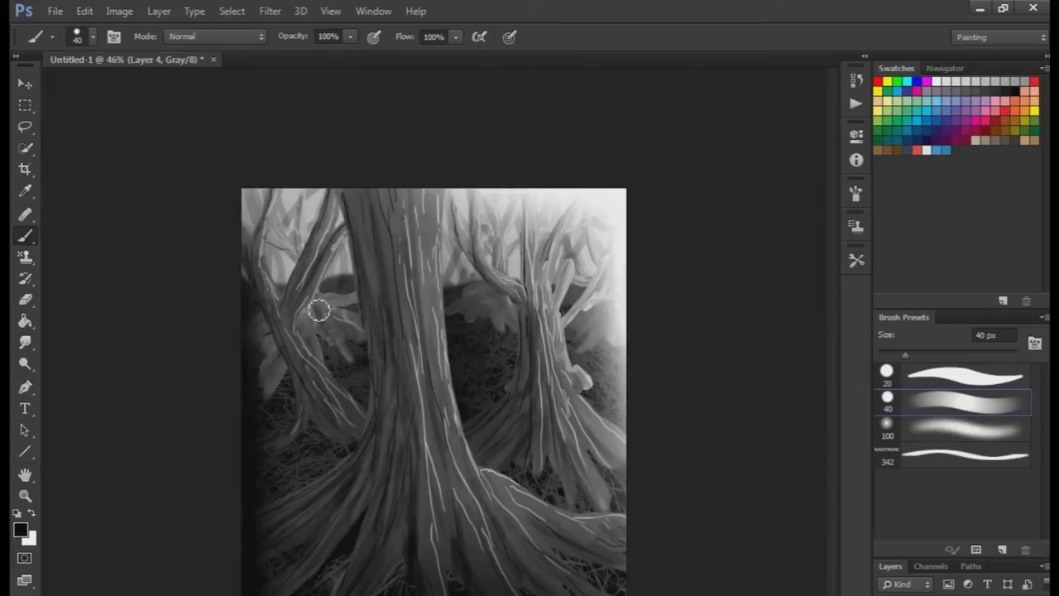
{"action": "left_click_drag", "start_coordinate": [481, 302], "coordinate": [507, 324]}
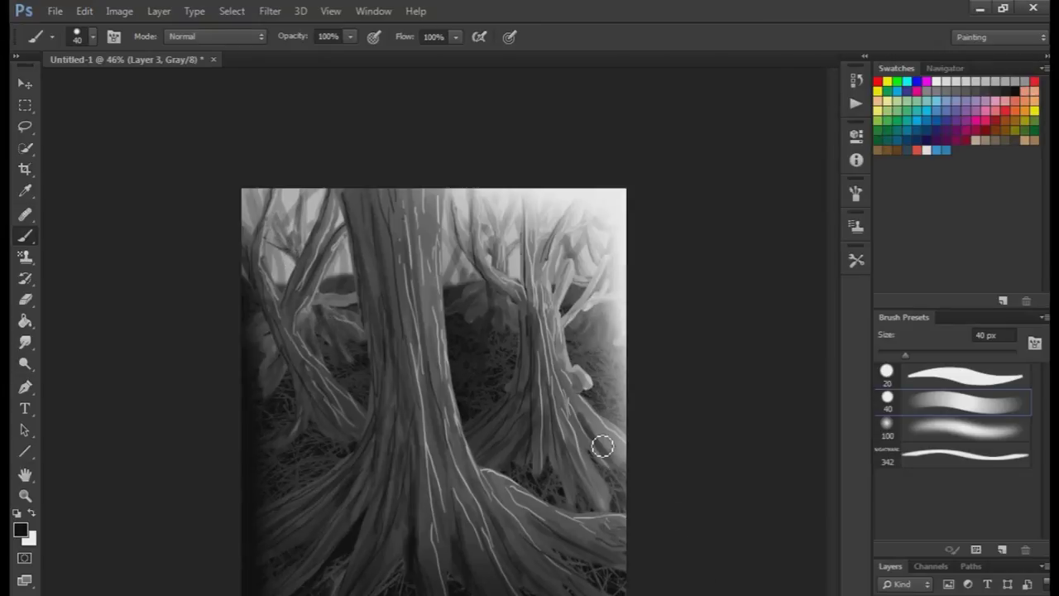
On Layer 3, shade the left trunk and right tree and tone down central trunk highlights
{"action": "key", "text": "alt+bracketleft"}
{"action": "left_click_drag", "start_coordinate": [281, 315], "coordinate": [329, 426]}
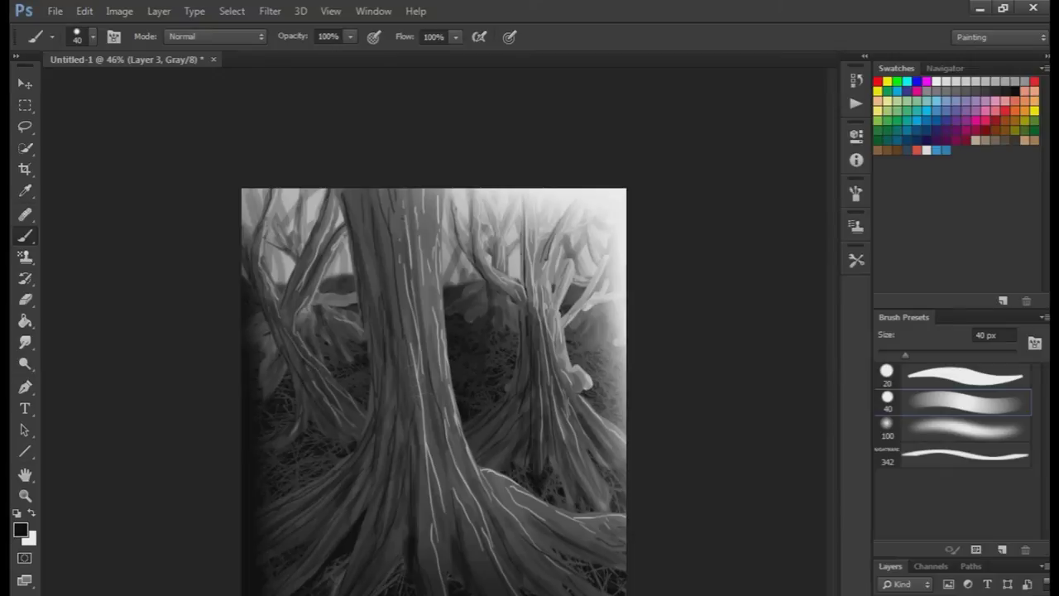
{"action": "mouse_move", "coordinate": [447, 517]}
{"action": "left_mouse_down"}
{"action": "mouse_move", "coordinate": [522, 513]}
{"action": "mouse_move", "coordinate": [464, 397]}
{"action": "left_mouse_up"}
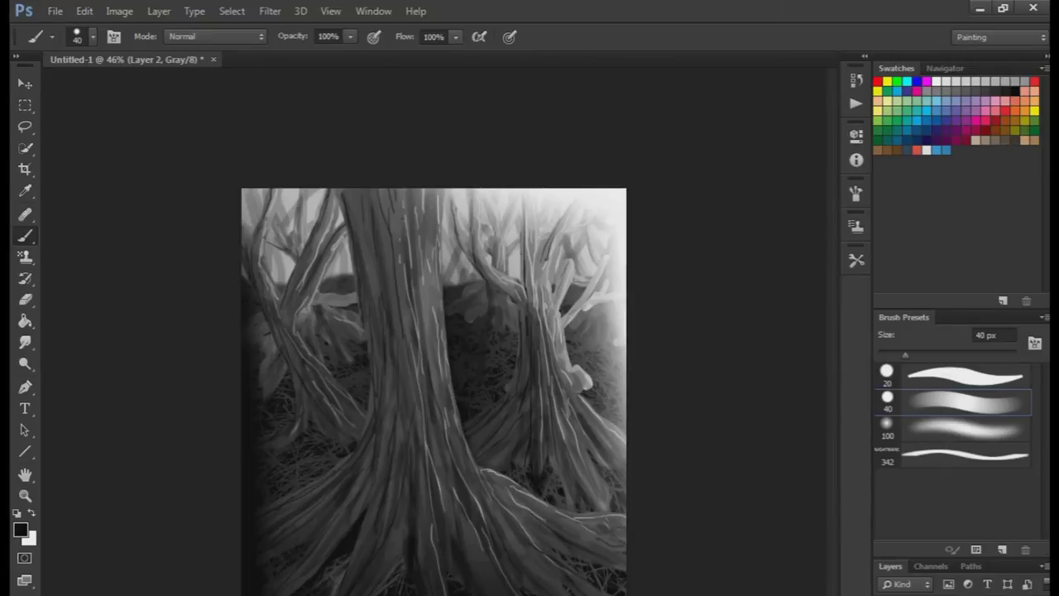
{"action": "left_click_drag", "start_coordinate": [394, 184], "coordinate": [405, 426]}
{"action": "left_click_drag", "start_coordinate": [610, 269], "coordinate": [579, 397]}
{"action": "left_click_drag", "start_coordinate": [571, 315], "coordinate": [571, 422]}
Set a 174 px white brush and test a dab of white
{"action": "right_click", "coordinate": [349, 391]}
{"action": "type", "text": "174"}
{"action": "key", "text": "Return"}
{"action": "key", "text": "x"}
{"action": "left_click", "coordinate": [550, 275]}
{"action": "key", "text": "ctrl+z"}
{"action": "left_click", "coordinate": [856, 193]}
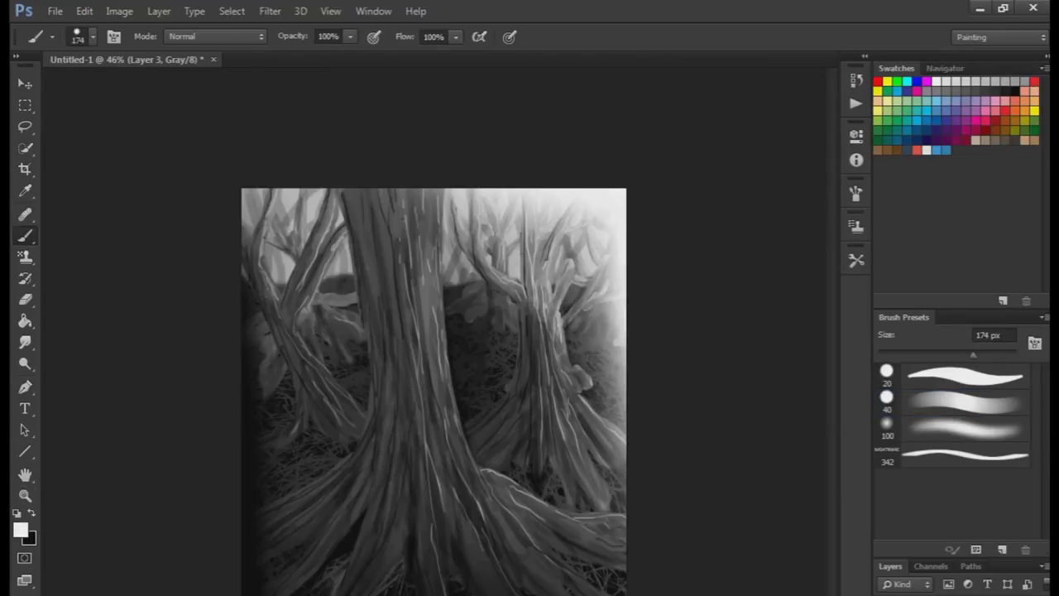
Dab soft white glows, then stamp a large soft white 59 px dab mid-canvas
{"action": "left_click", "coordinate": [560, 278]}
{"action": "right_click", "coordinate": [505, 347]}
{"action": "type", "text": "59"}
{"action": "key", "text": "Return"}
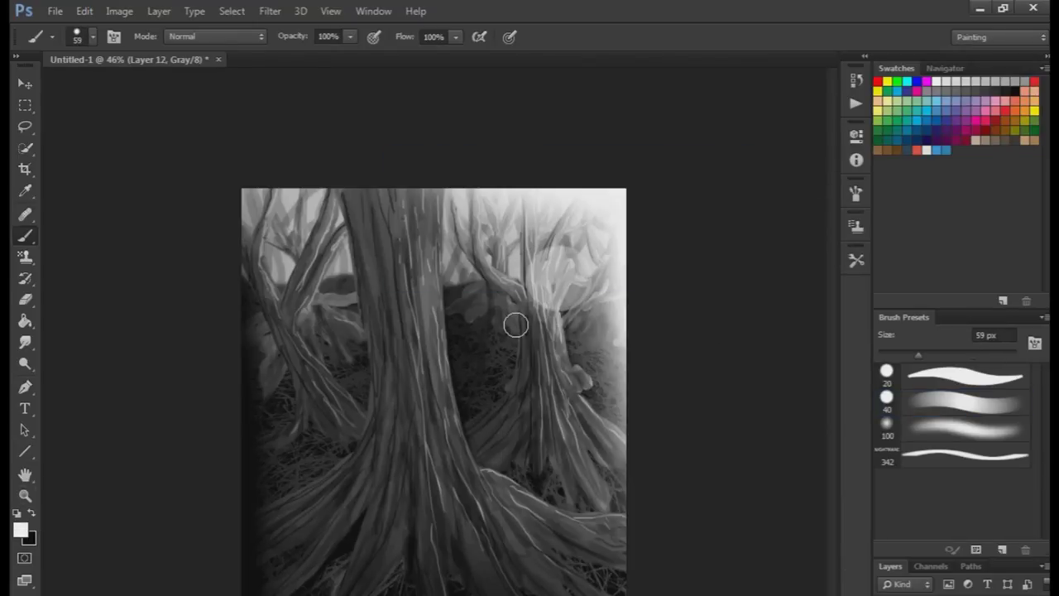
{"action": "left_click", "coordinate": [517, 325]}
{"action": "right_click", "coordinate": [577, 414]}
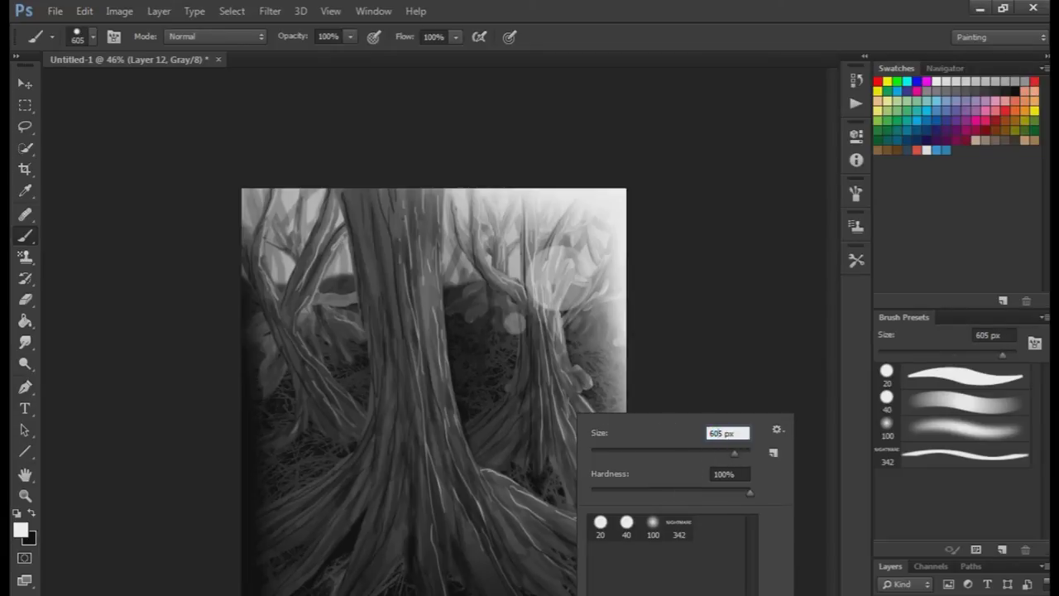
{"action": "key", "text": "Return"}
{"action": "left_click", "coordinate": [429, 397]}
Set a 63 px brush on Layer 11 and try a bright right-edge strip, then undo it
{"action": "right_click", "coordinate": [495, 413]}
{"action": "type", "text": "63"}
{"action": "key", "text": "Return"}
{"action": "key", "text": "alt+bracketleft"}
{"action": "left_click_drag", "start_coordinate": [620, 306], "coordinate": [620, 553]}
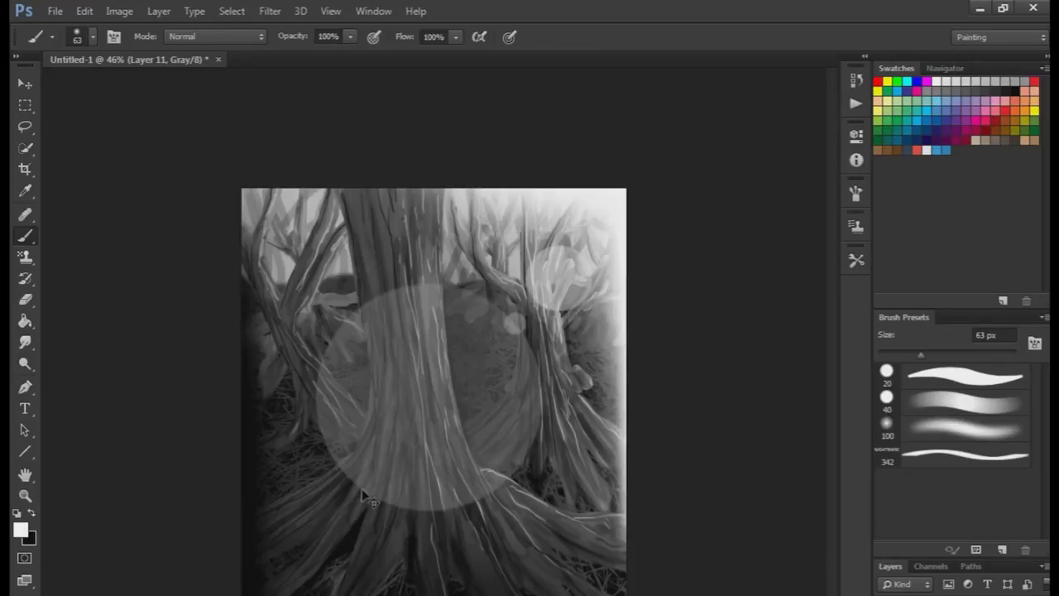
{"action": "key", "text": "ctrl+z"}
Enlarge the brush to a very large 1289 px size
{"action": "right_click", "coordinate": [563, 340]}
{"action": "key", "text": "Return"}
{"action": "left_click", "coordinate": [855, 193]}
{"action": "key", "text": "F5"}
{"action": "right_click", "coordinate": [536, 347]}
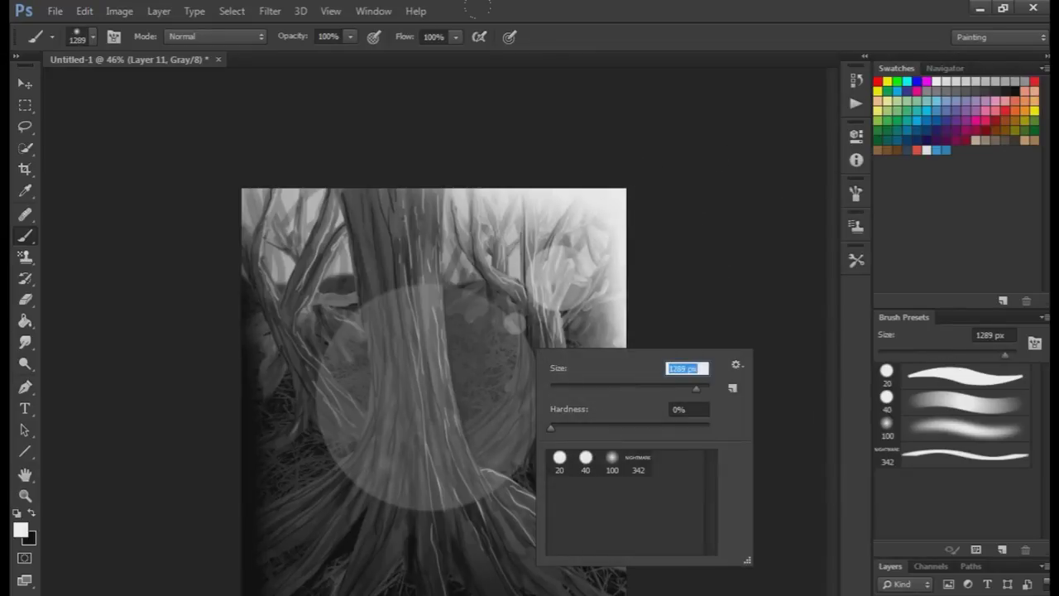
{"action": "key", "text": "Return"}
Swap the painting colour and reset the brush to the 40 px preset
{"action": "key", "text": "x"}
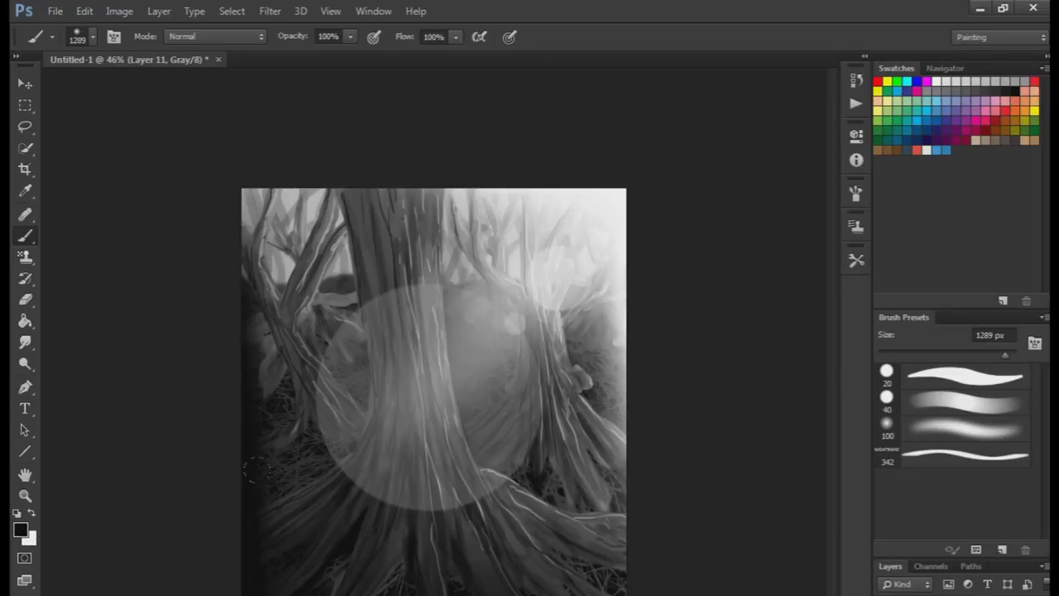
{"action": "right_click", "coordinate": [455, 429]}
{"action": "left_click", "coordinate": [503, 538]}
{"action": "key", "text": "Return"}
{"action": "right_click", "coordinate": [446, 231]}
{"action": "key", "text": "Return"}
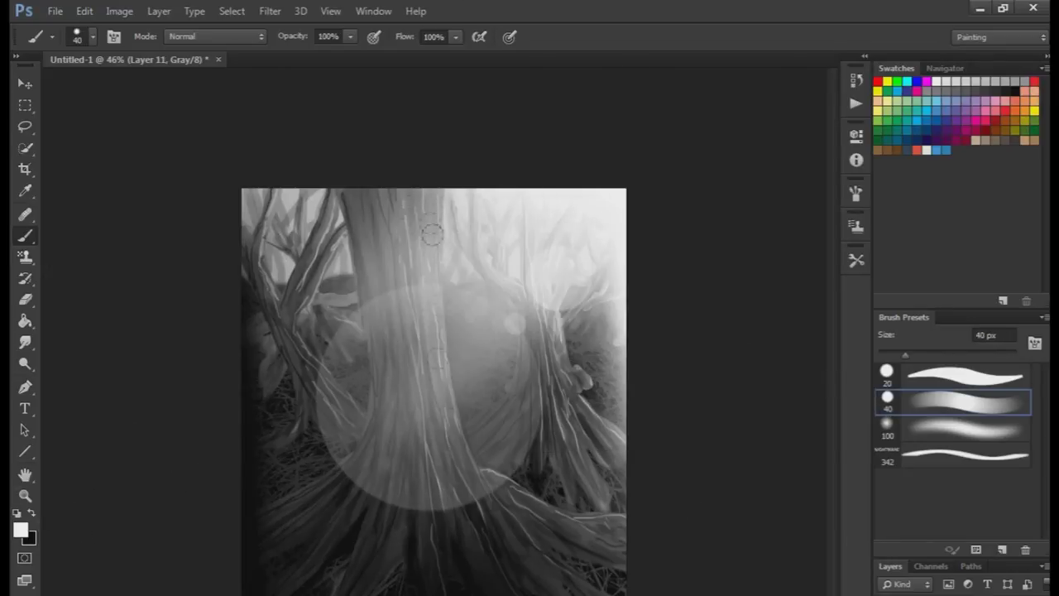
Paint white 40 px highlights along the left root on a new layer and begin Save As
{"action": "left_click_drag", "start_coordinate": [490, 473], "coordinate": [570, 518]}
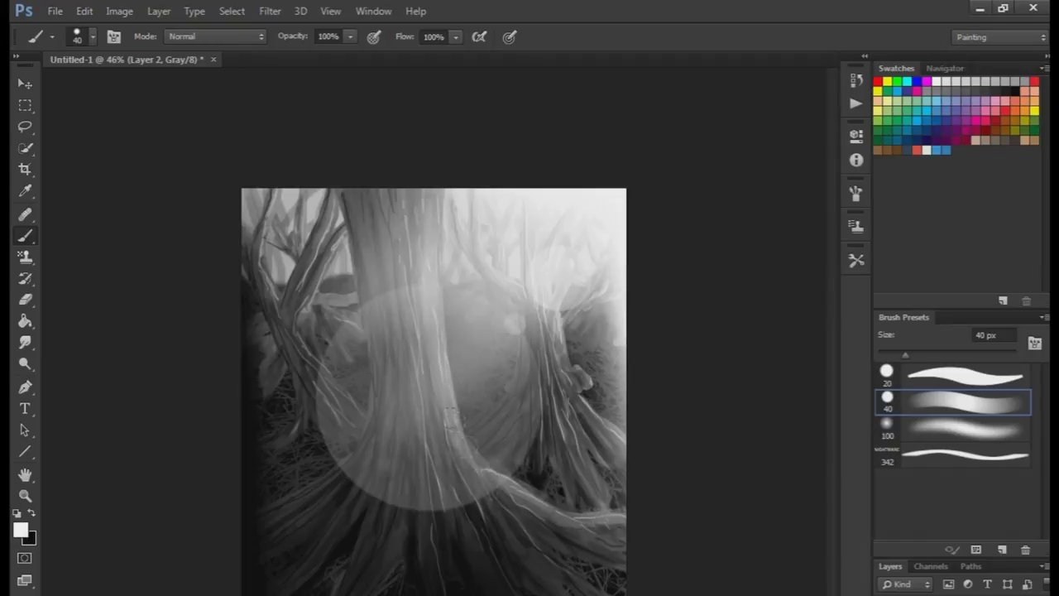
{"action": "key", "text": "ctrl+z"}
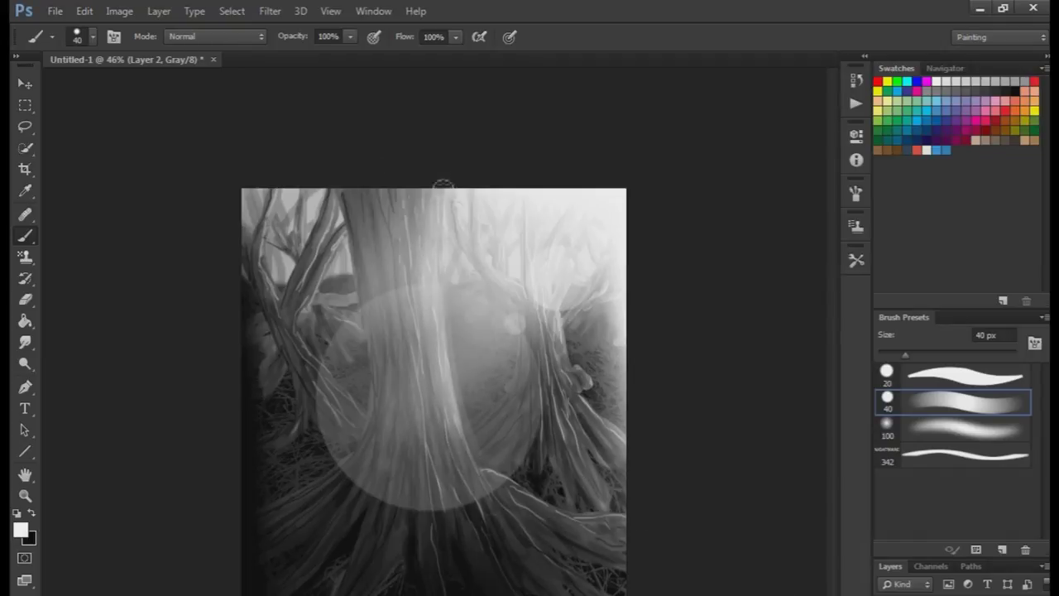
{"action": "key", "text": "ctrl+shift+alt+n"}
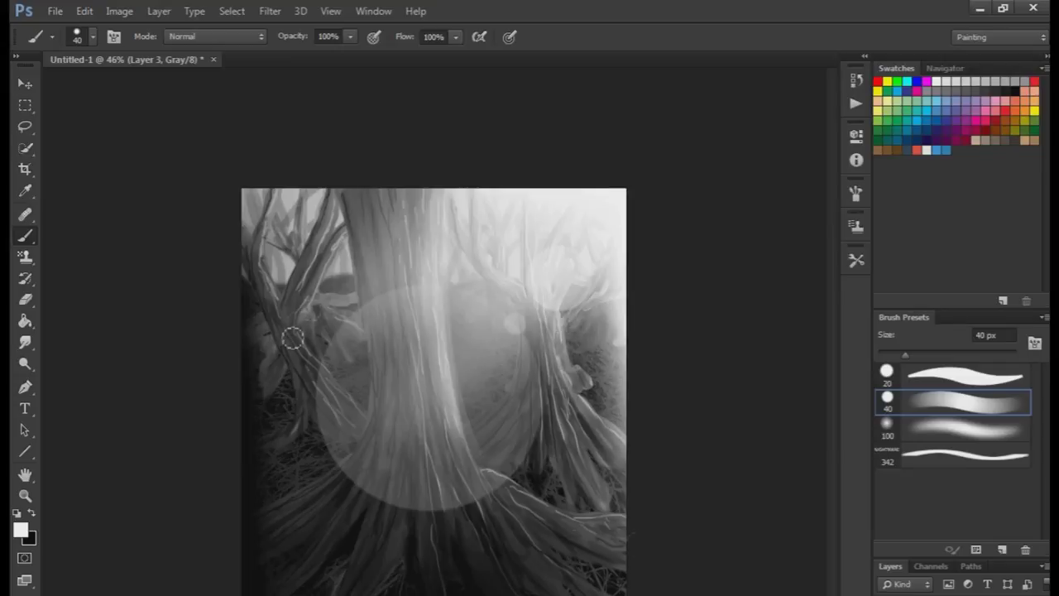
{"action": "left_click_drag", "start_coordinate": [286, 326], "coordinate": [364, 414]}
{"action": "left_click", "coordinate": [54, 12]}
{"action": "left_click", "coordinate": [106, 217]}
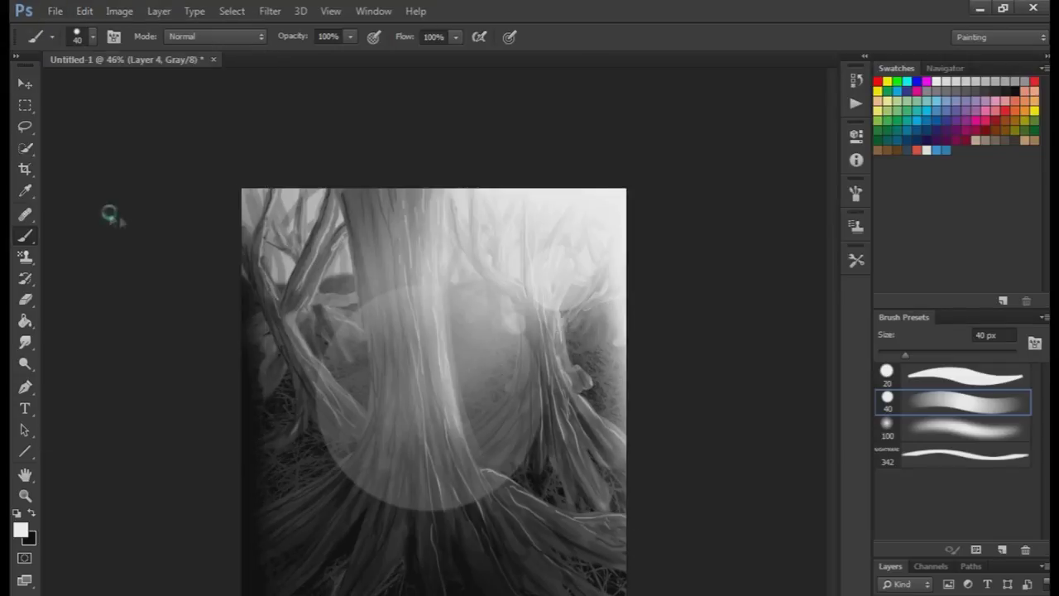